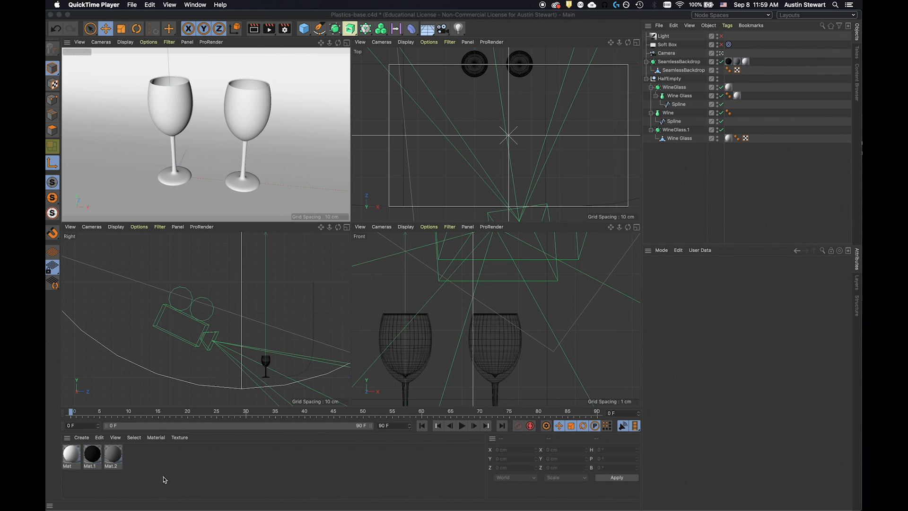
Step: Create a new material and apply it to the second wine glass
left_click(151, 462)
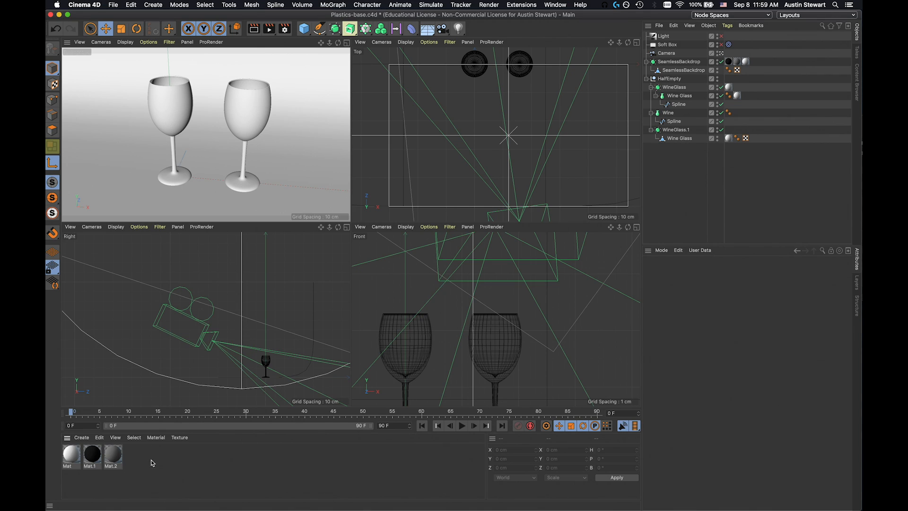
double_click(151, 462)
left_click_drag(66, 466, 247, 110)
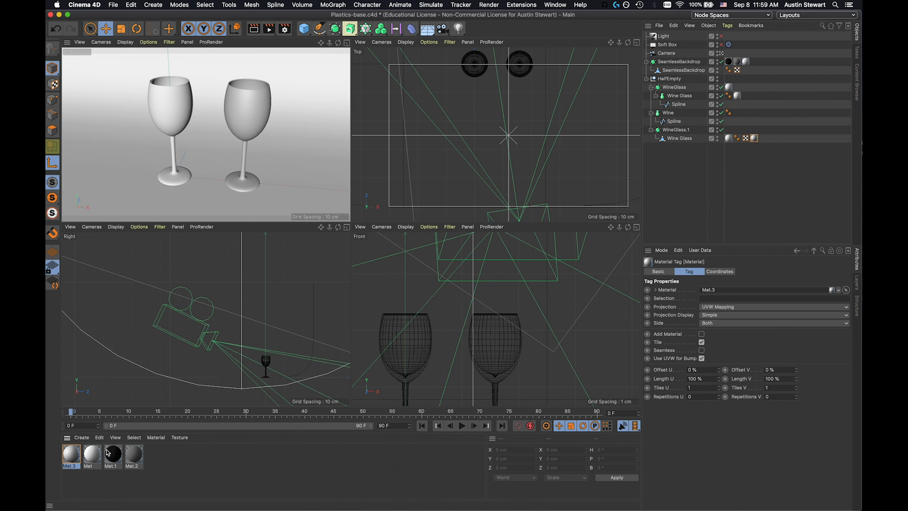
Step: Rename the new material as MattePlastic and turn off its Reflectance channel
double_click(73, 455)
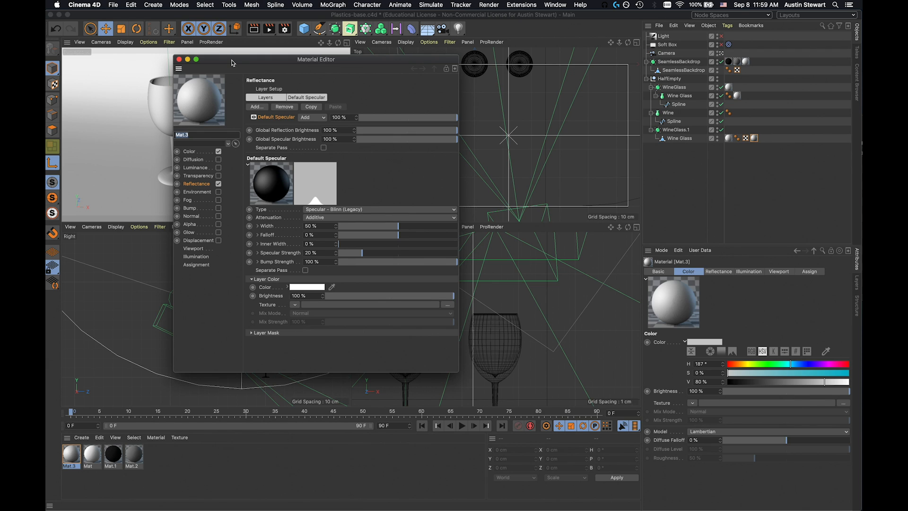
left_click_drag(233, 62, 377, 73)
type("Mat")
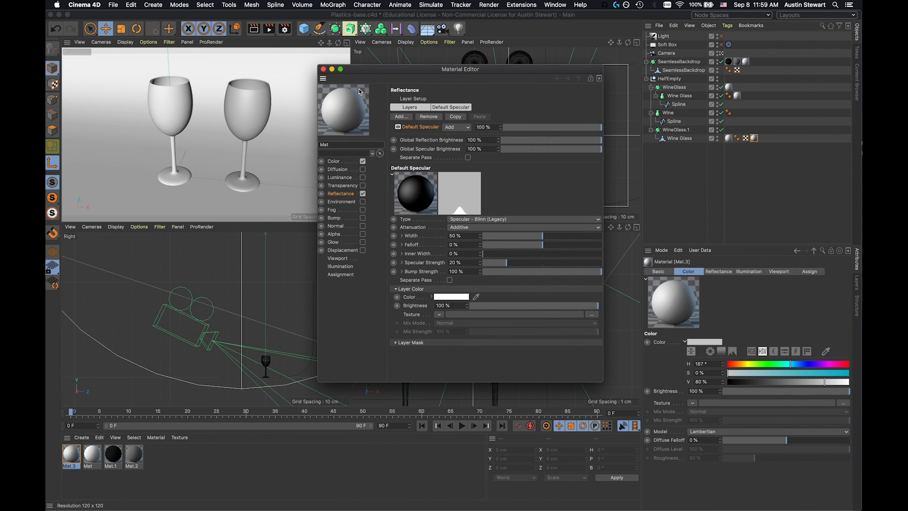
type("tePlastic")
key("Return")
left_click(363, 194)
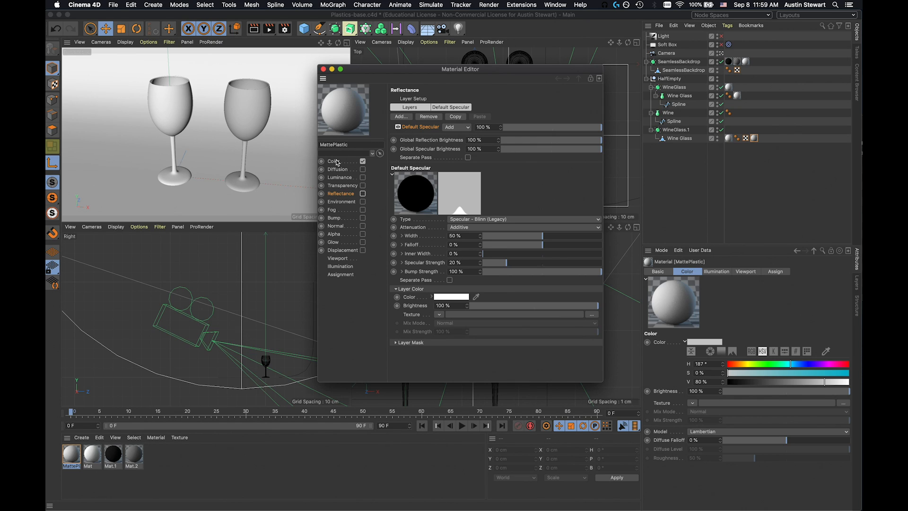
left_click_drag(343, 69, 349, 54)
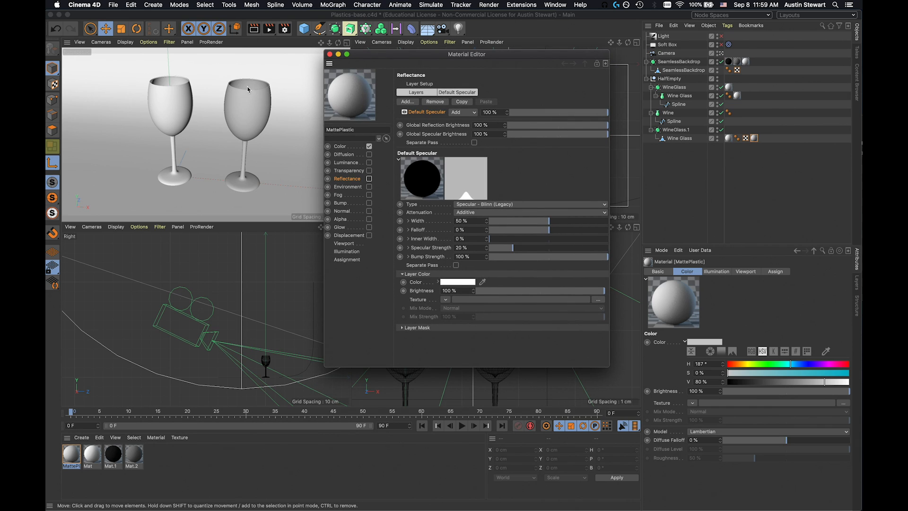
Step: Enable the Soft Box light and render the perspective view to preview both wine glasses
left_click(241, 112)
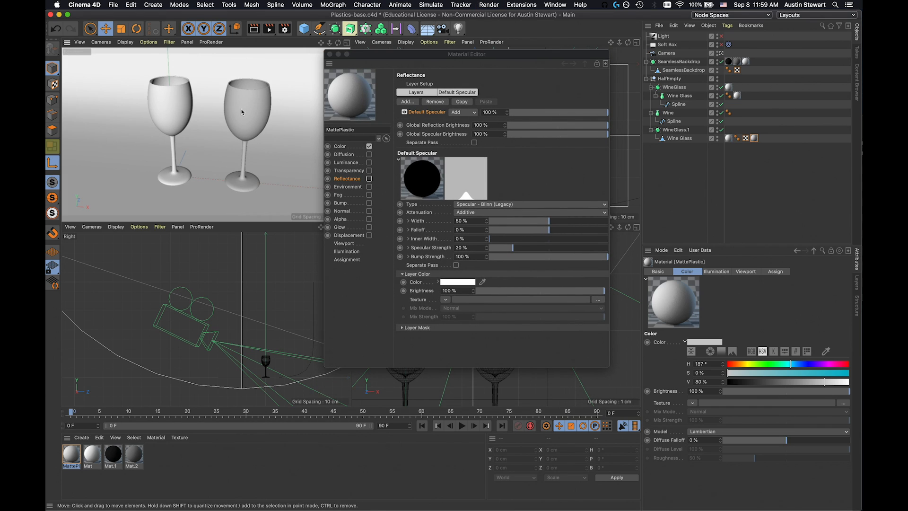
key("ctrl+r")
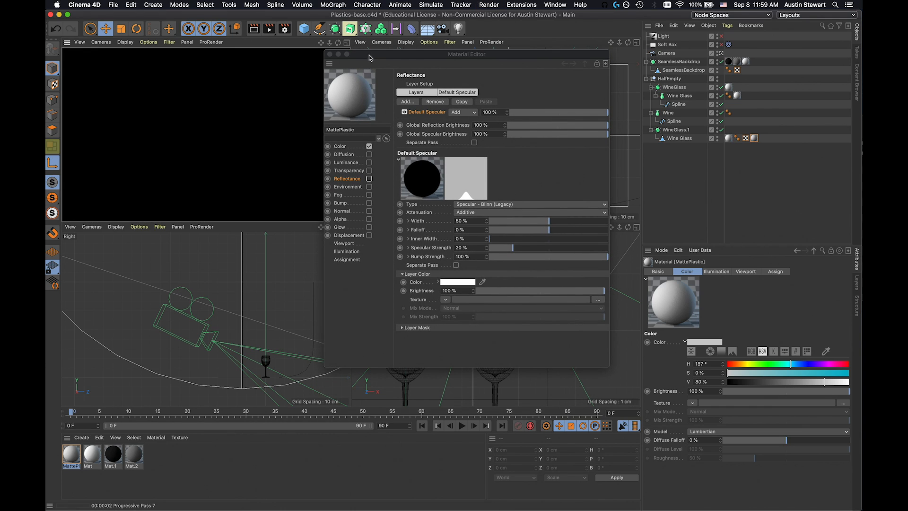
left_click_drag(370, 55, 343, 178)
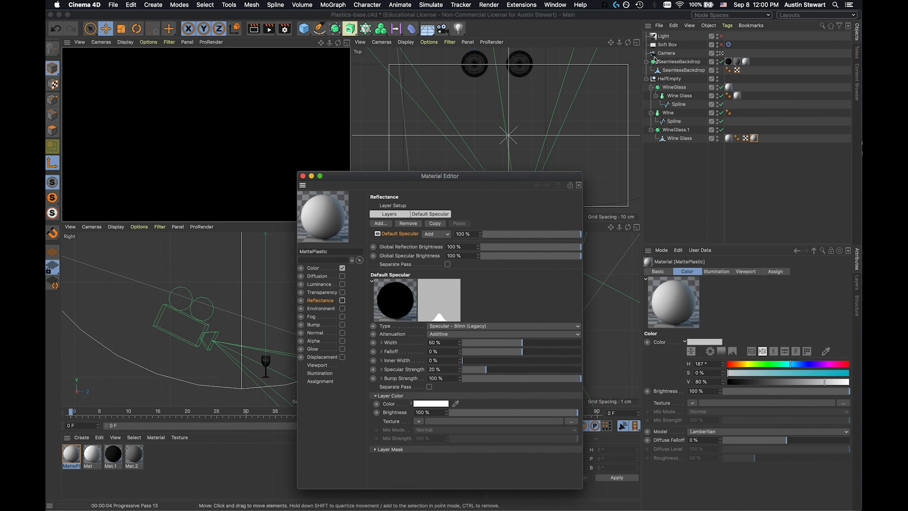
left_click(721, 45)
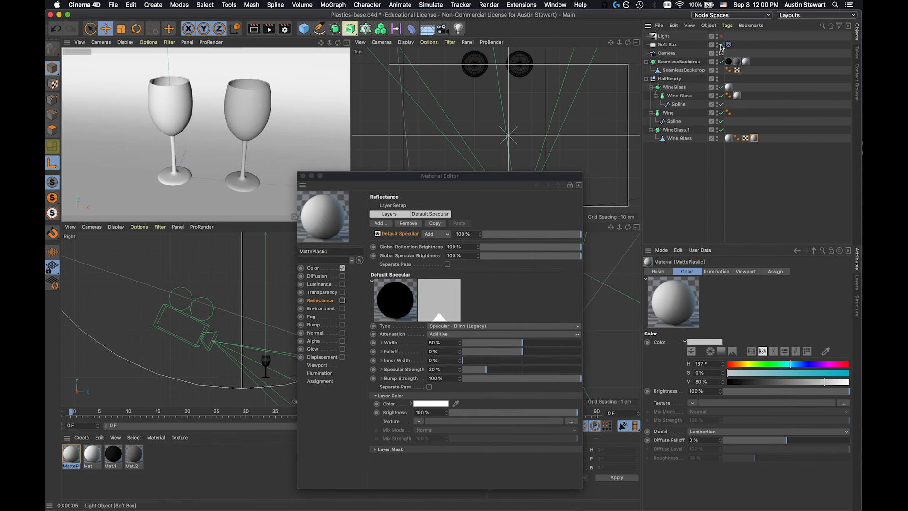
left_click_drag(432, 174, 533, 59)
key("super+r")
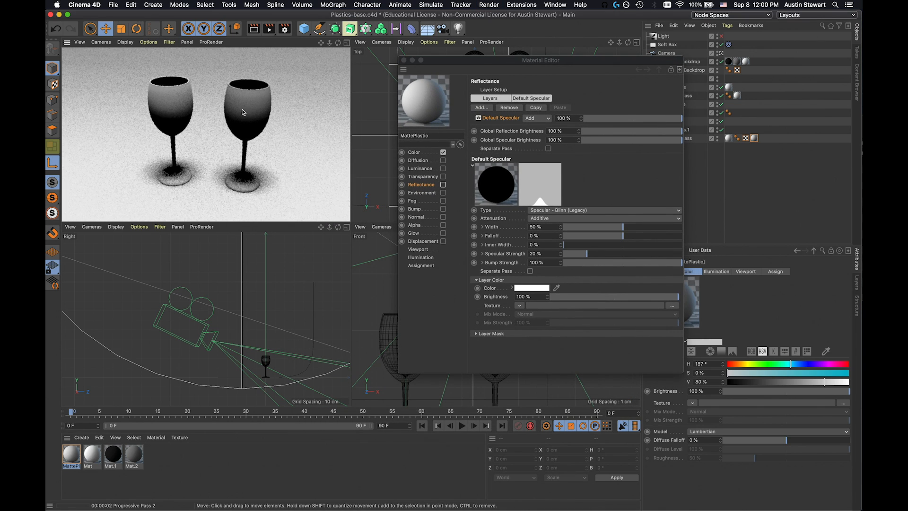
scroll(243, 111, "up", 5)
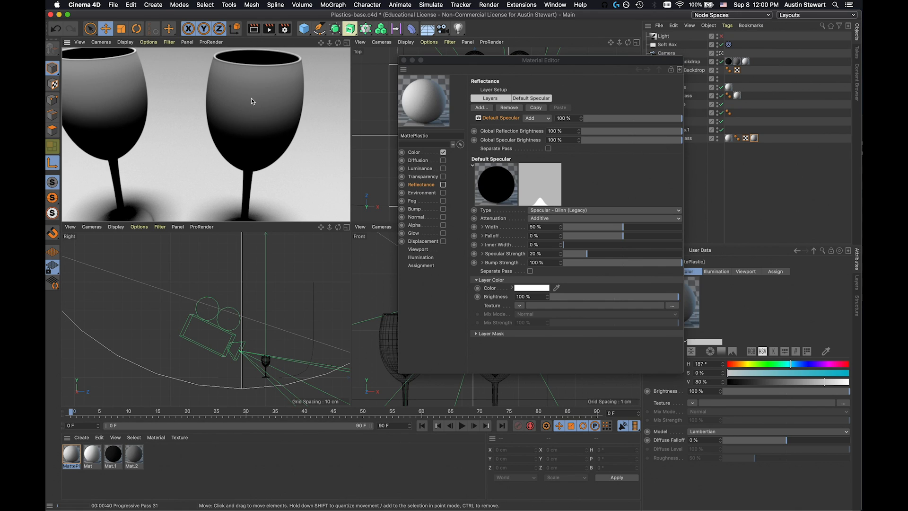
Step: Set the MattePlastic color to a turquoise with hue 178° and saturation 92%
left_click(414, 153)
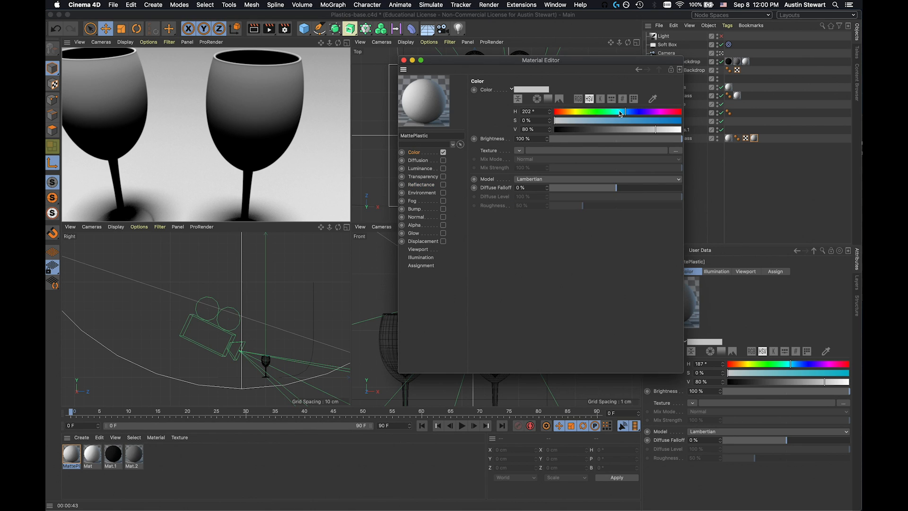
left_click(618, 111)
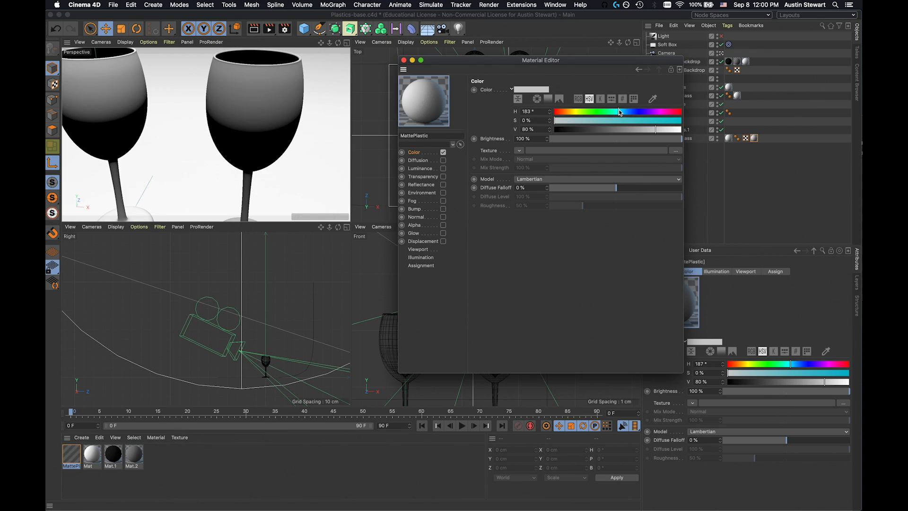
left_click(671, 121)
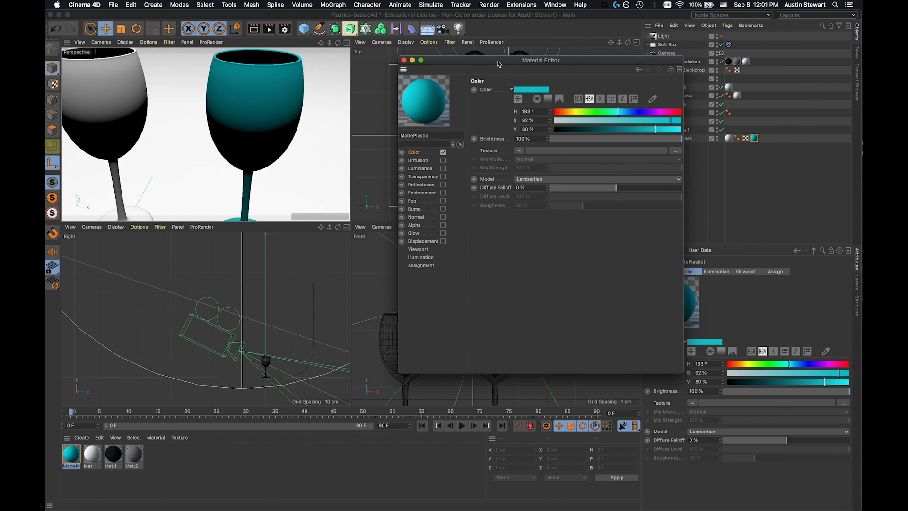
left_click_drag(498, 60, 533, 60)
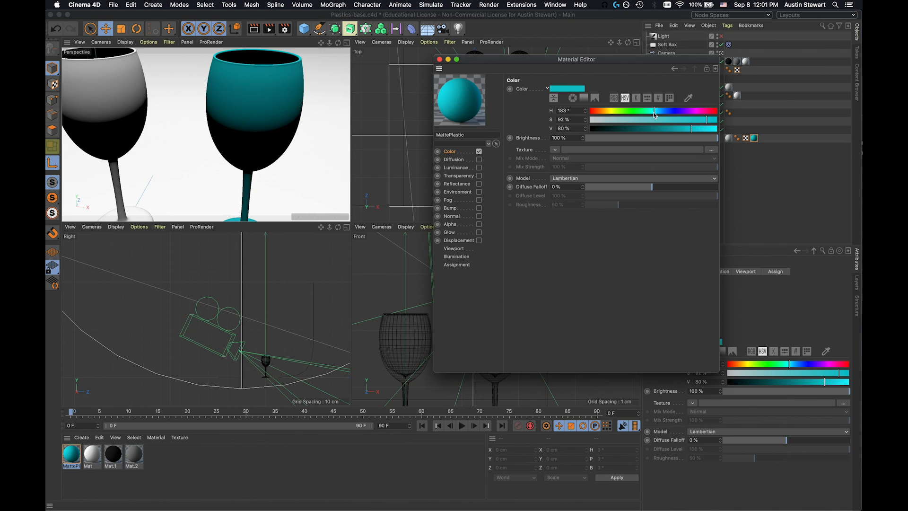
left_click_drag(654, 113, 653, 113)
left_click_drag(541, 63, 587, 65)
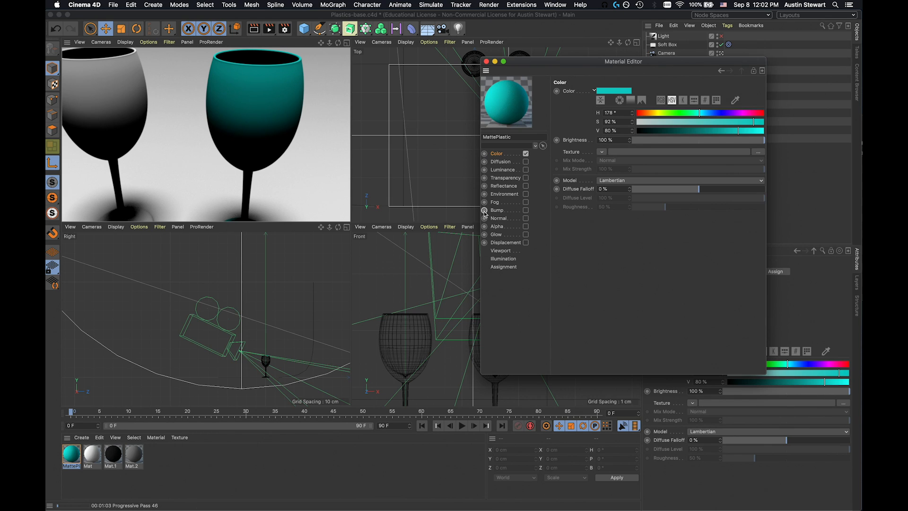
Step: Enable the Bump channel of MattePlastic, assign a Noise texture to it and open the noise shader's properties
left_click(525, 210)
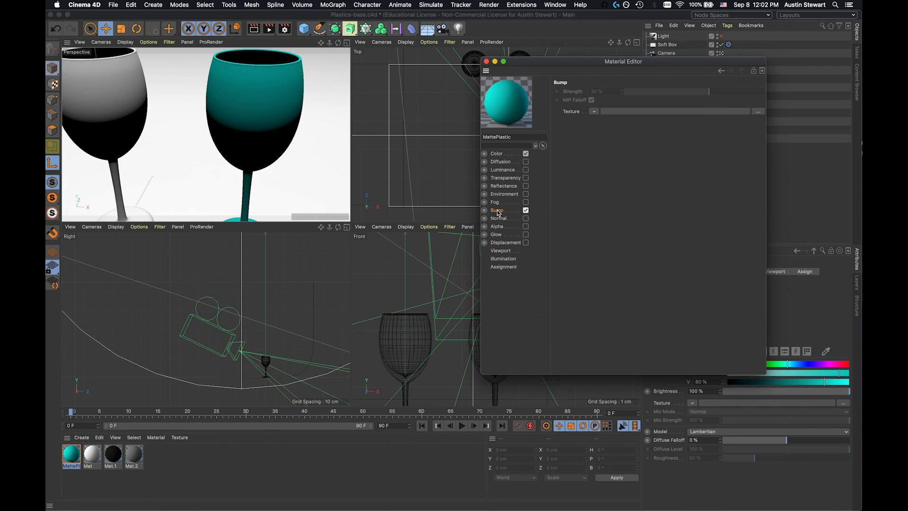
left_click(594, 112)
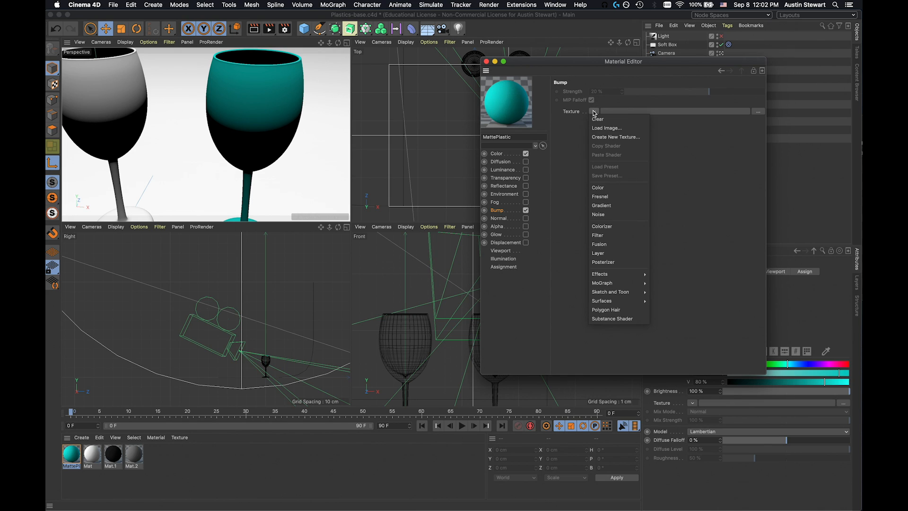
left_click(597, 216)
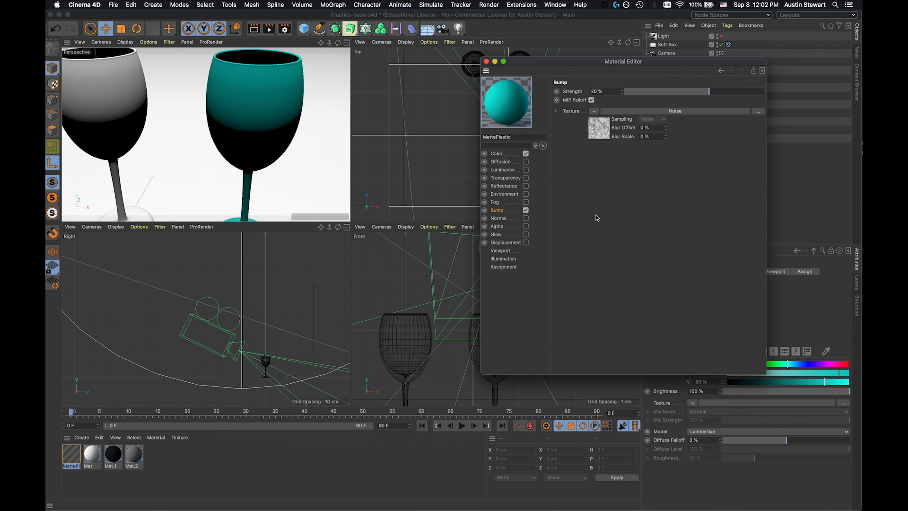
left_click(658, 111)
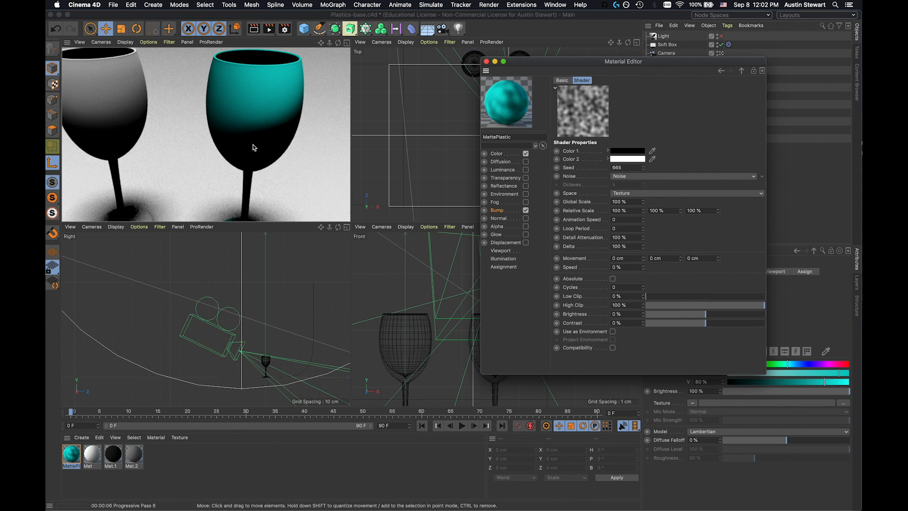
Step: Try the bump noise at a global scale of 5% and then 1%
left_click(627, 202)
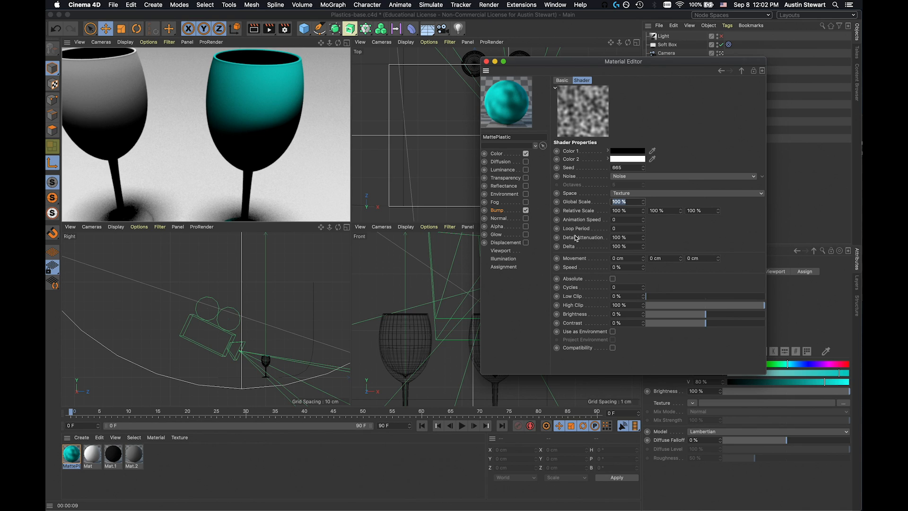
type("5")
key("Return")
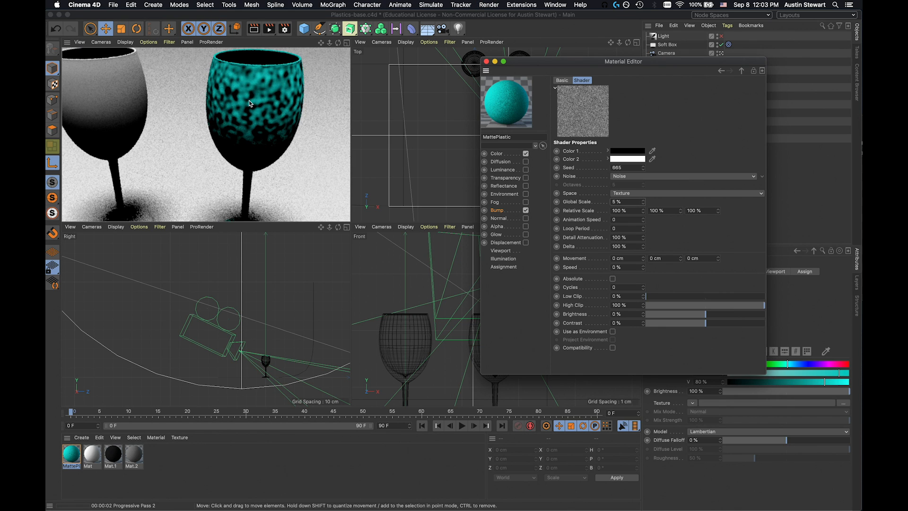
left_click(619, 201)
type("1")
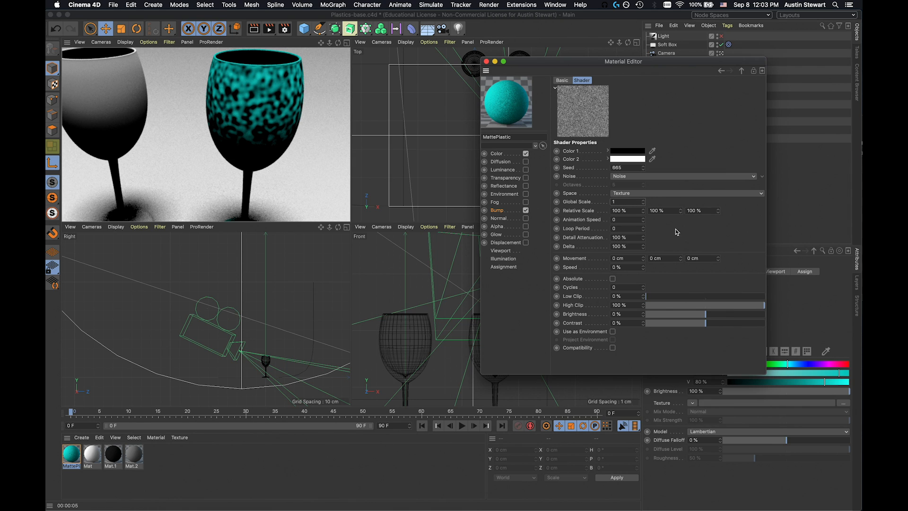
key("Return")
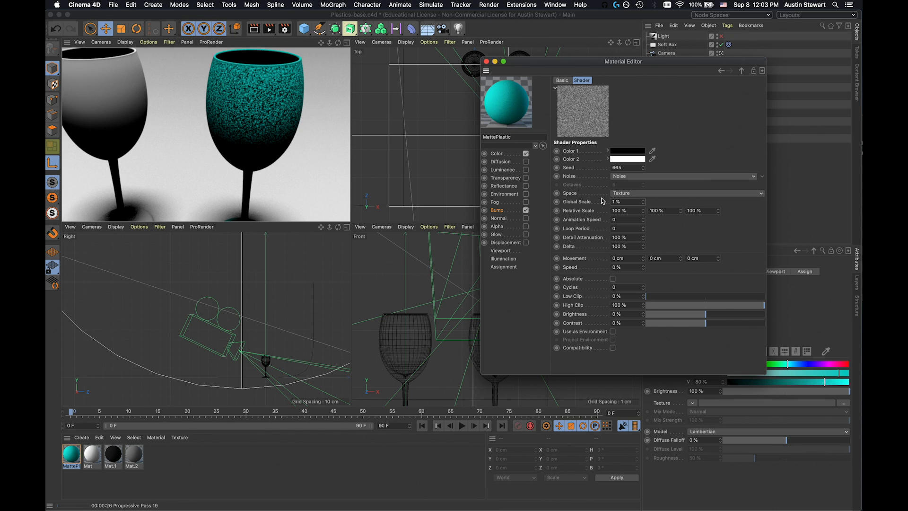
Step: Set the bump noise's global scale to 0.5%
double_click(617, 202)
type("0.5")
key("Return")
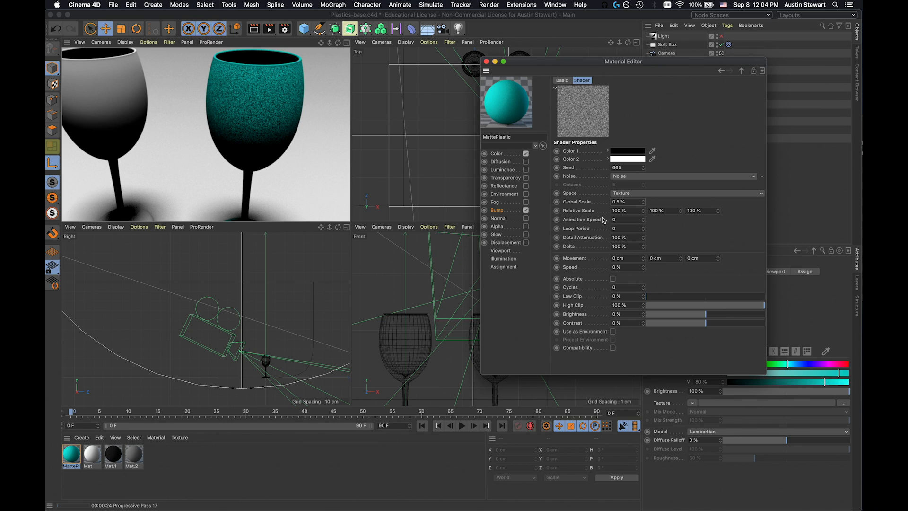
Step: Lighten the bump noise's Color 1 to a mid grey with a value of 49% and render the perspective view
left_click(633, 152)
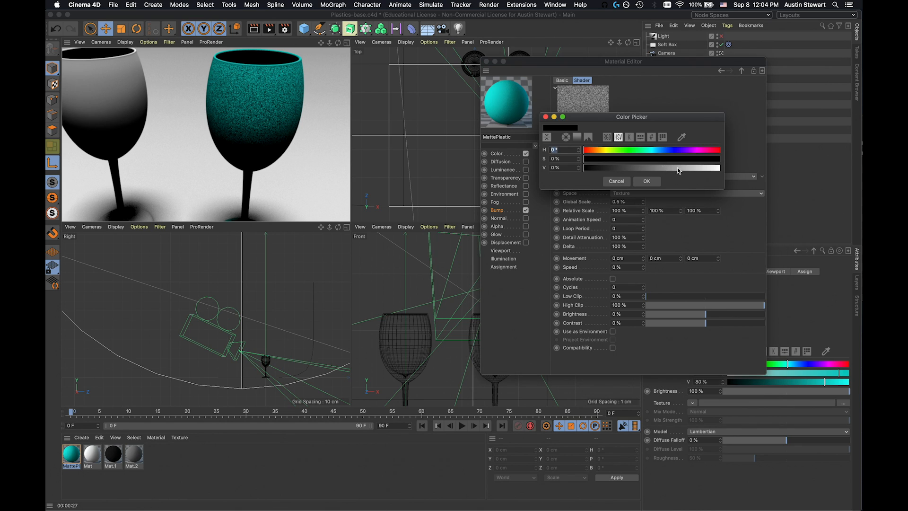
left_click(693, 169)
left_click_drag(692, 169, 685, 169)
left_click(651, 168)
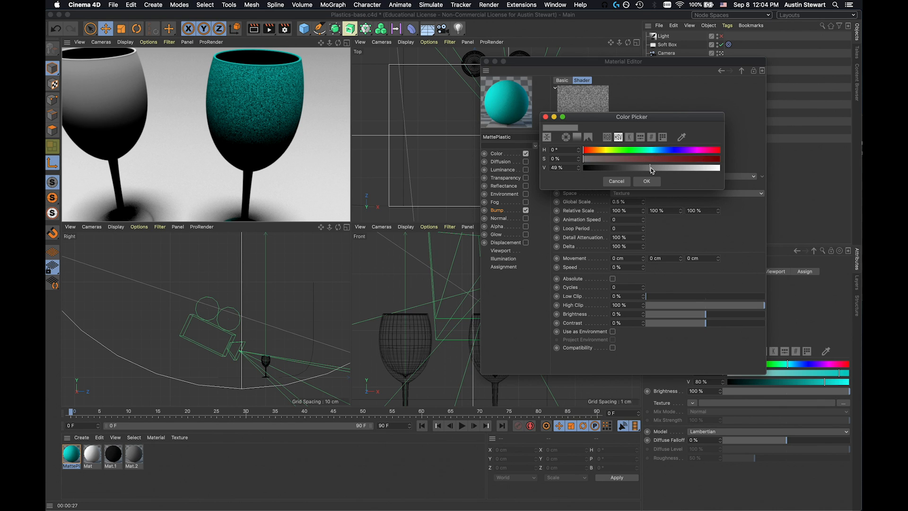
left_click(647, 182)
left_click(341, 149)
key("super+r")
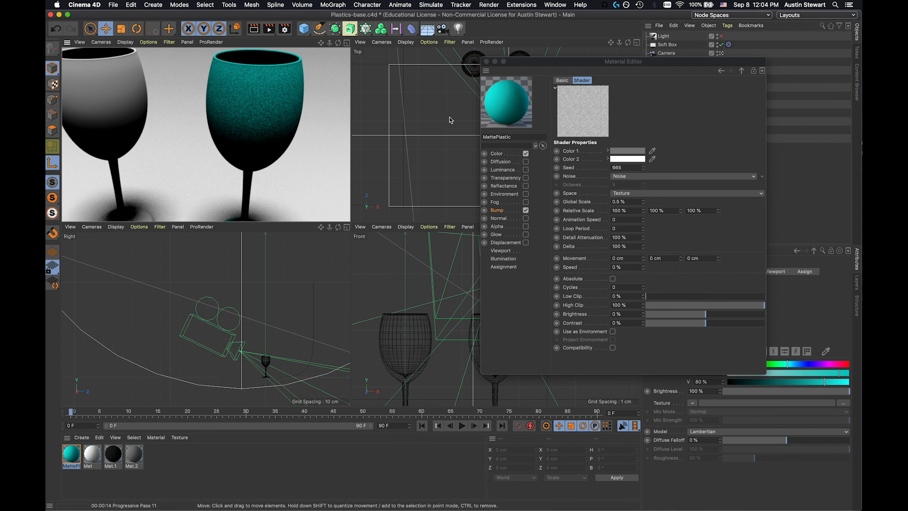
Step: Set the bump noise's Color 1 to a light grey with a value of 79% and preview the glass
left_click(625, 150)
left_click_drag(675, 170, 679, 170)
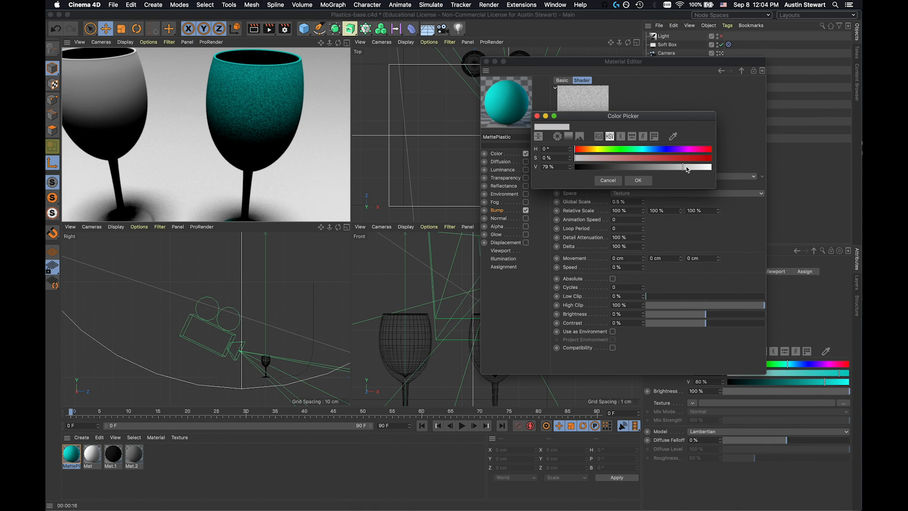
left_click(638, 180)
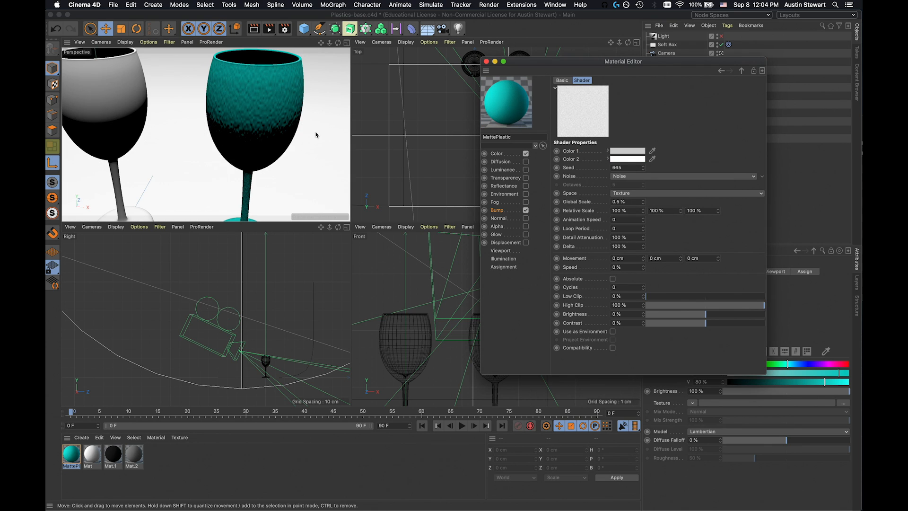
left_click(315, 135)
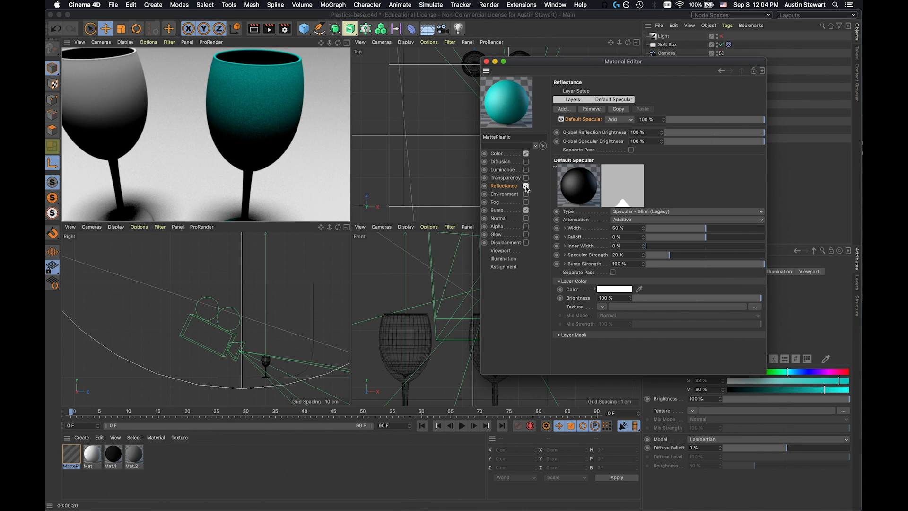
Step: Preview the glass with Reflectance enabled, widen the Default Specular to 68%, and render the perspective view again
left_click(271, 95)
key("super+r")
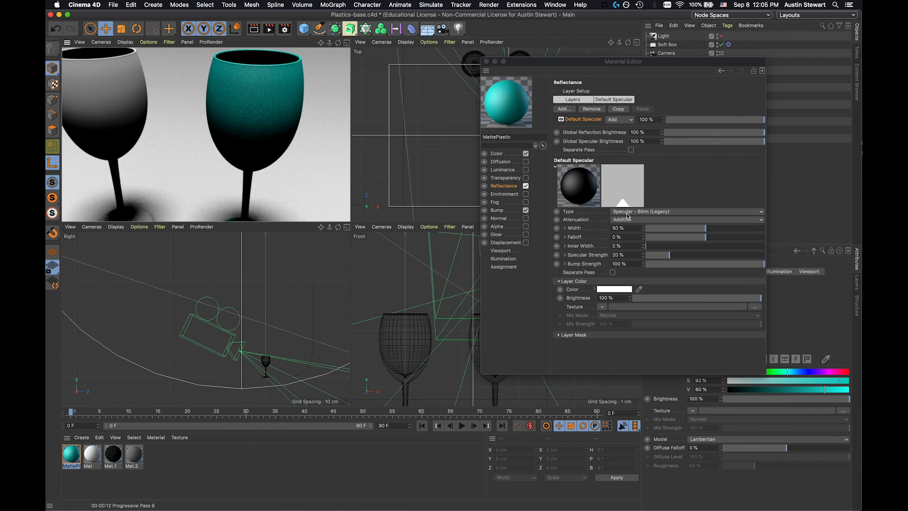
left_click_drag(708, 233, 728, 230)
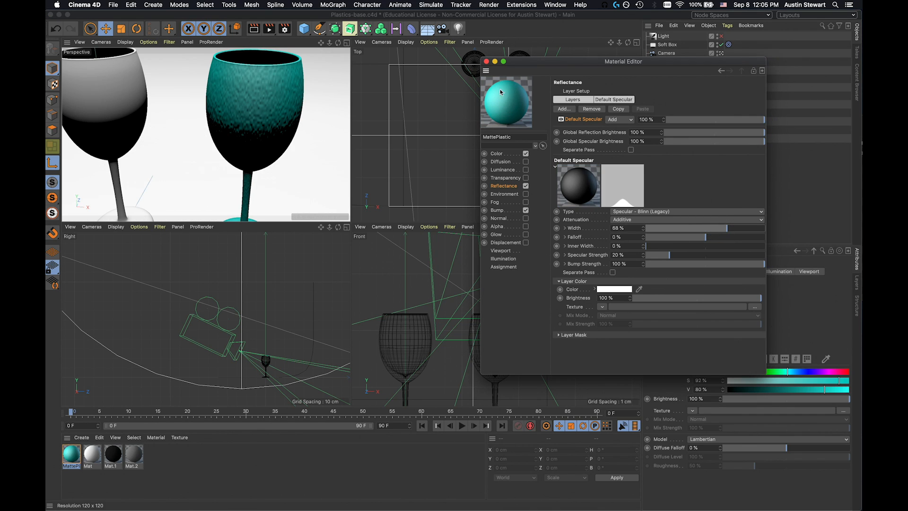
key("ctrl+r")
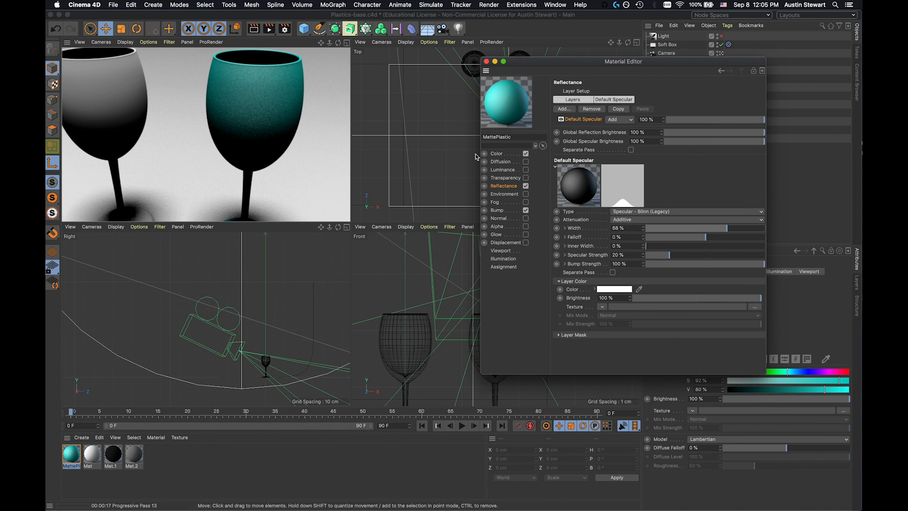
Step: Reduce the MattePlastic bump strength to 5% and render a close-up of the turquoise glass
left_click(497, 211)
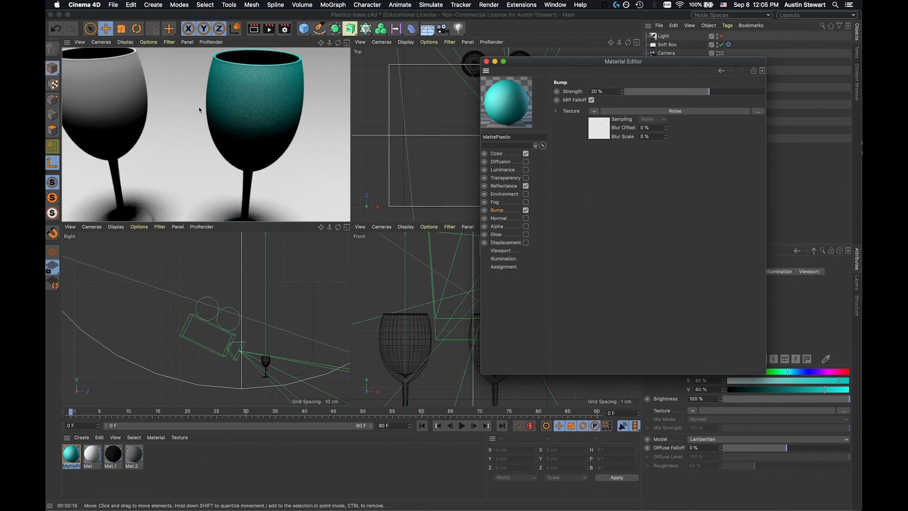
left_click(256, 138)
scroll(255, 137, "down", 3)
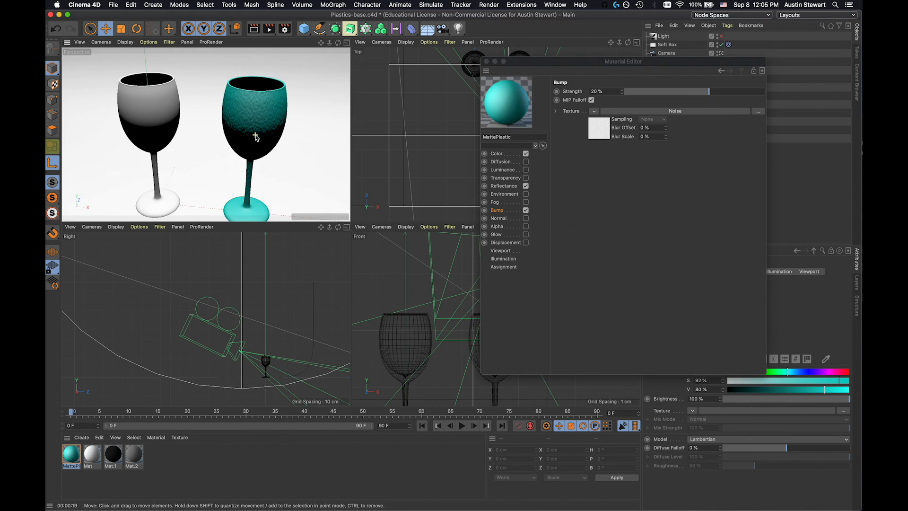
scroll(255, 137, "up", 8)
scroll(256, 138, "up", 3)
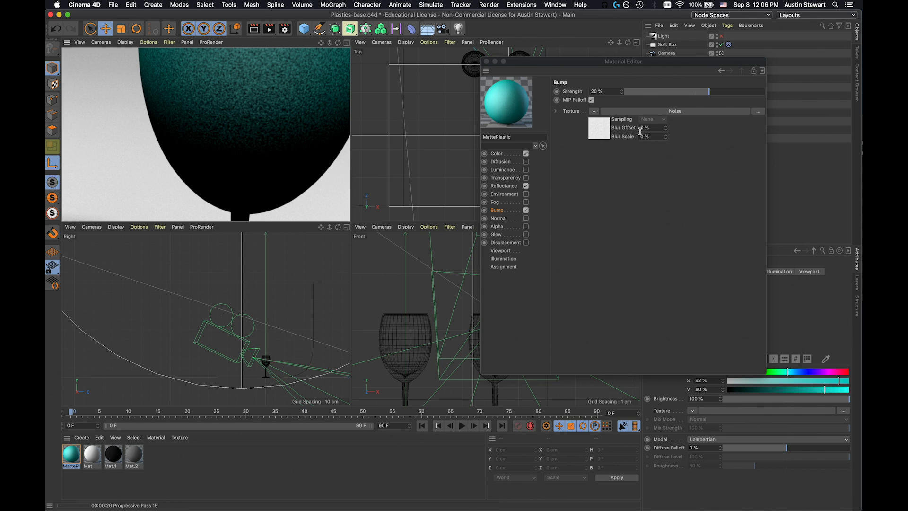
left_click(699, 93)
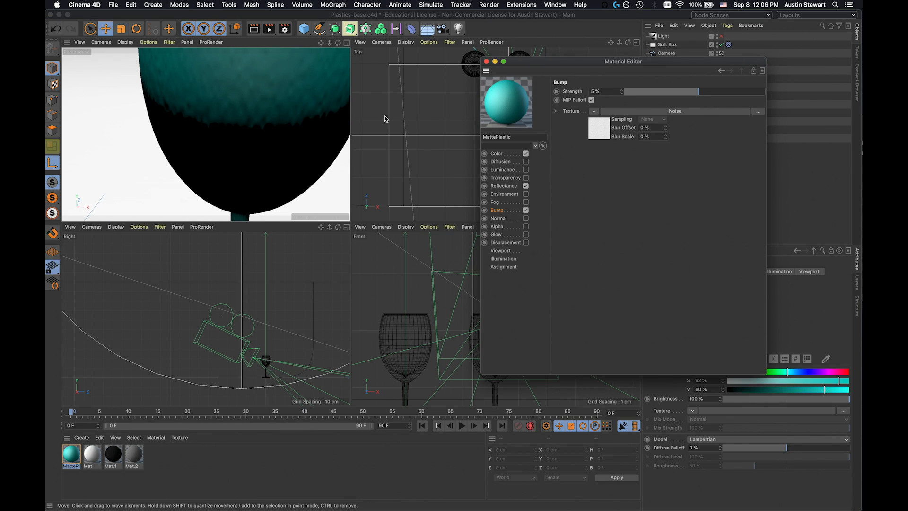
left_click(297, 112)
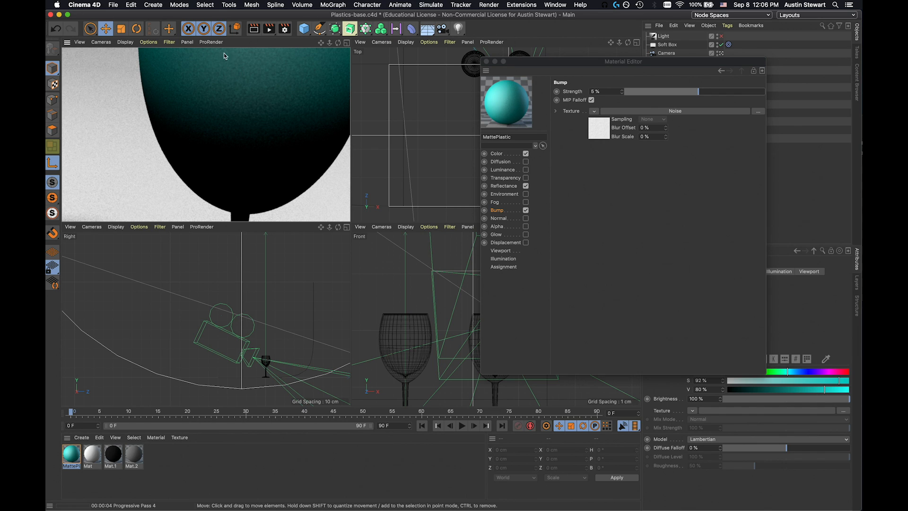
Step: Examine the softened bump on the turquoise glass's bowl and rim in renders at several distances
scroll(246, 86, "down", 2)
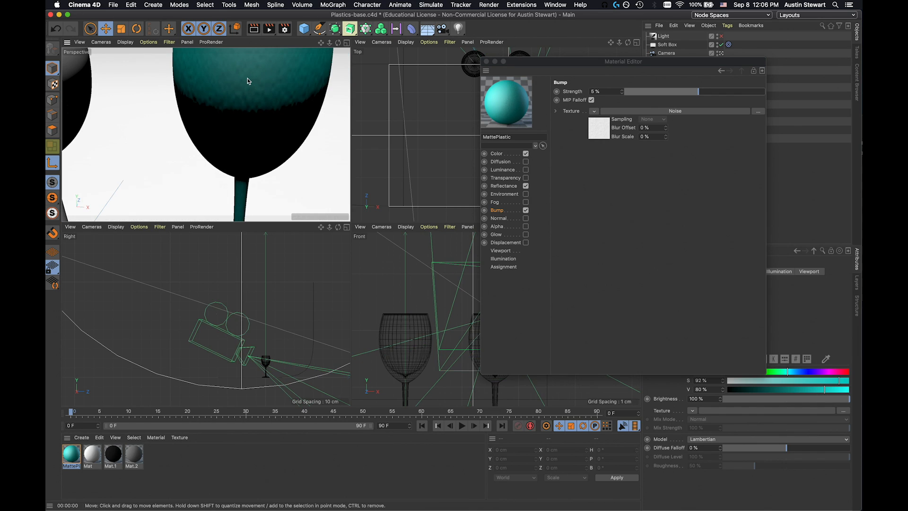
left_click_drag(247, 81, 231, 160, "alt")
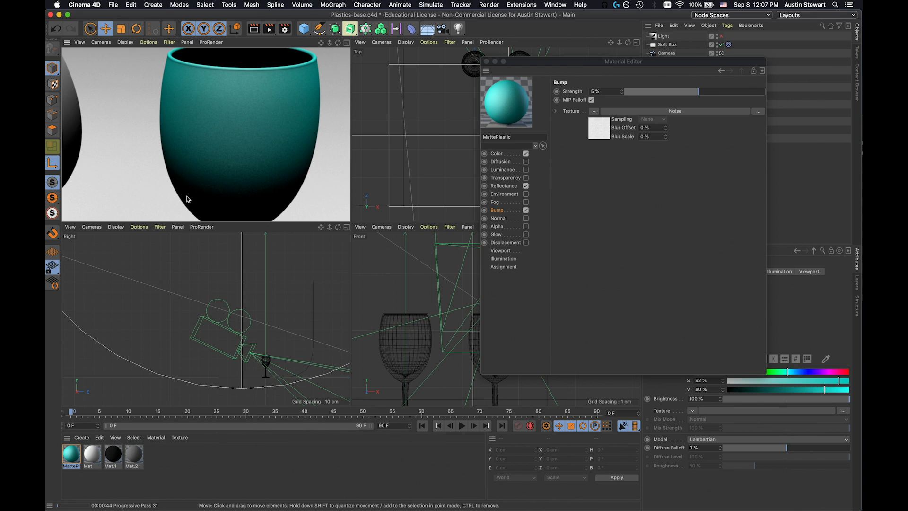
scroll(260, 137, "down", 5)
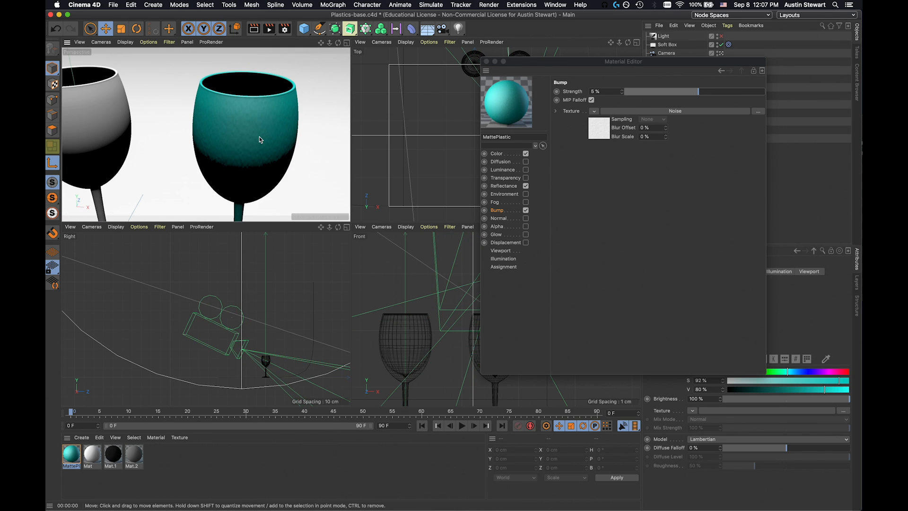
scroll(260, 136, "up", 5)
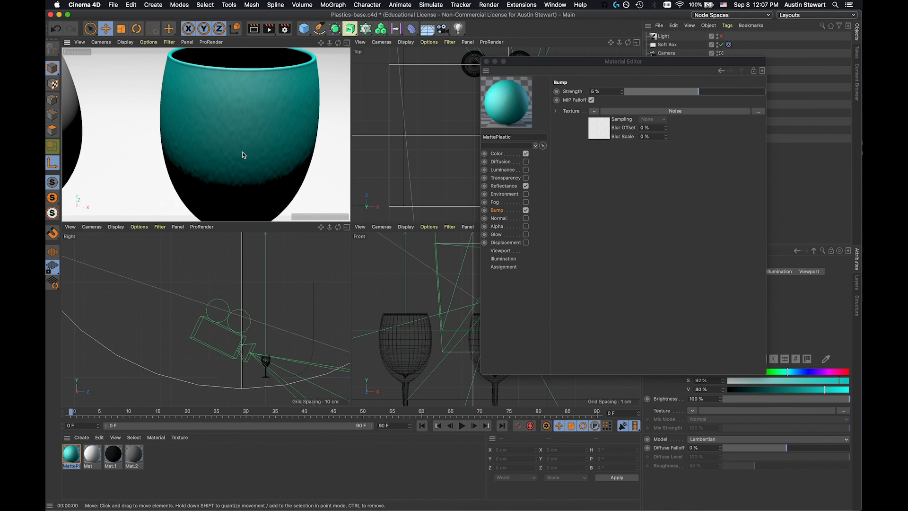
scroll(241, 144, "up", 2)
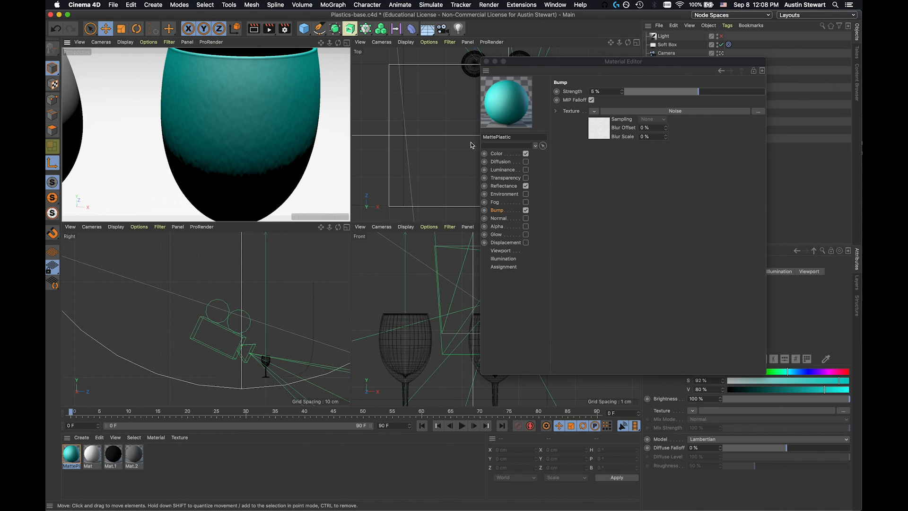
Step: Enable the Luminance channel of MattePlastic and load the Subsurface Scattering effect as its texture
left_click(525, 170)
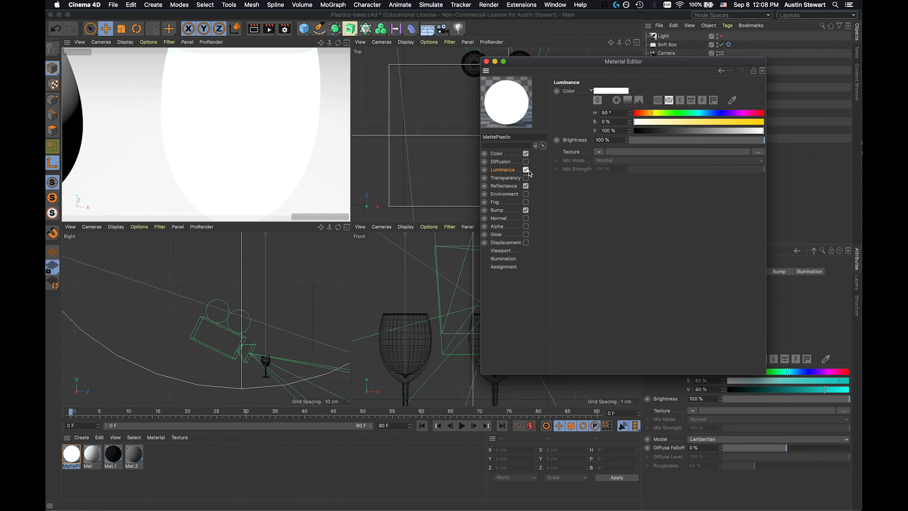
left_click(207, 101)
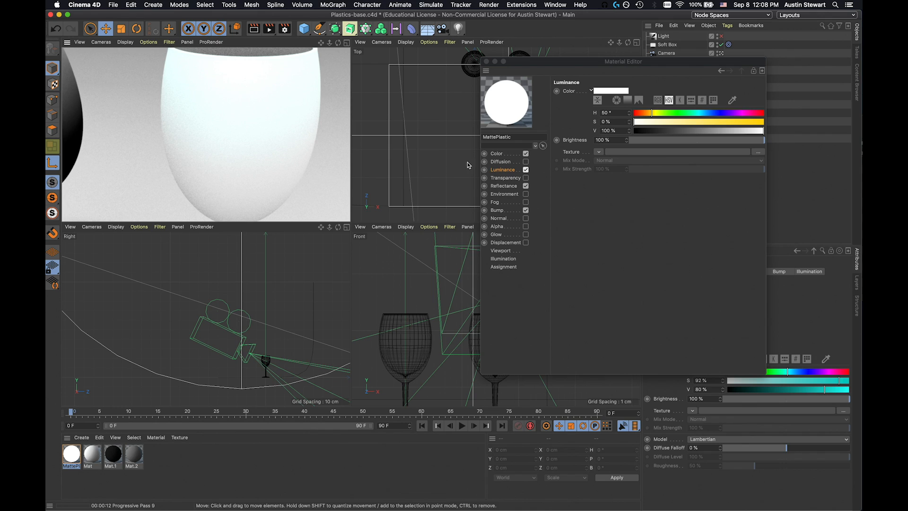
left_click(598, 153)
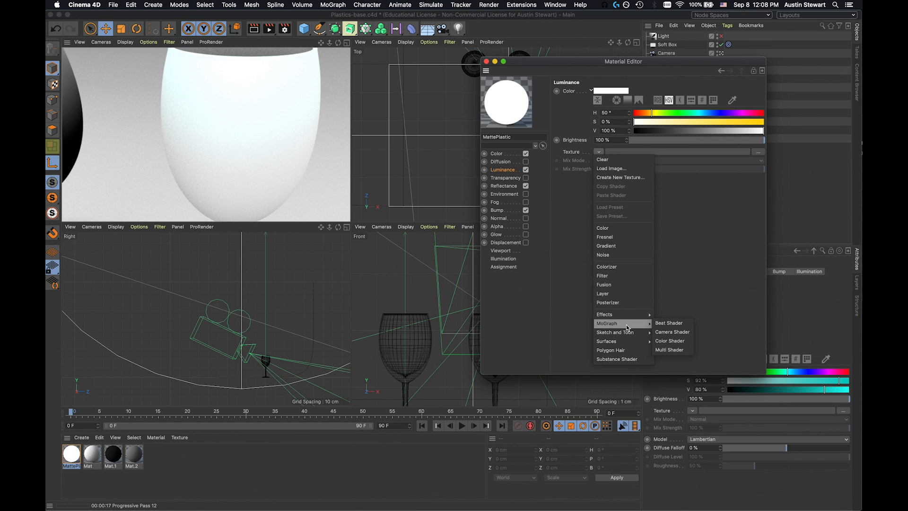
mouse_move(625, 338)
mouse_move(616, 314)
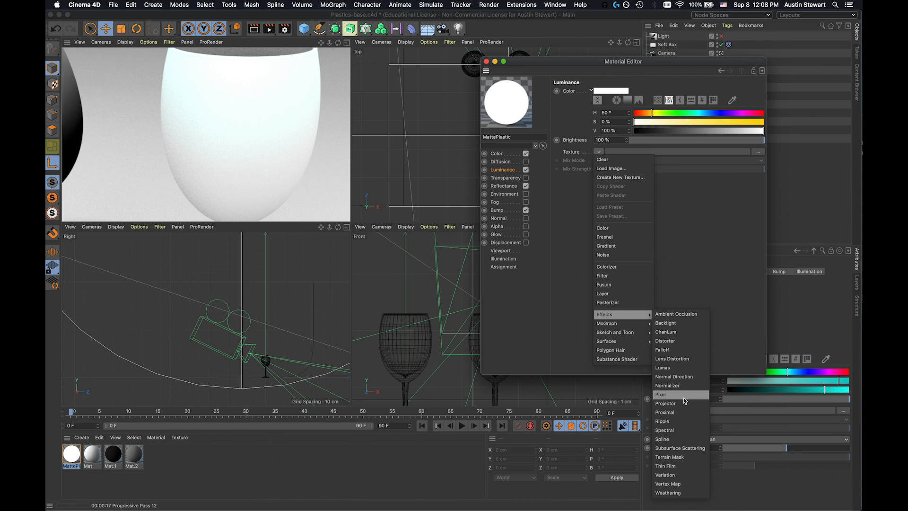
left_click(692, 449)
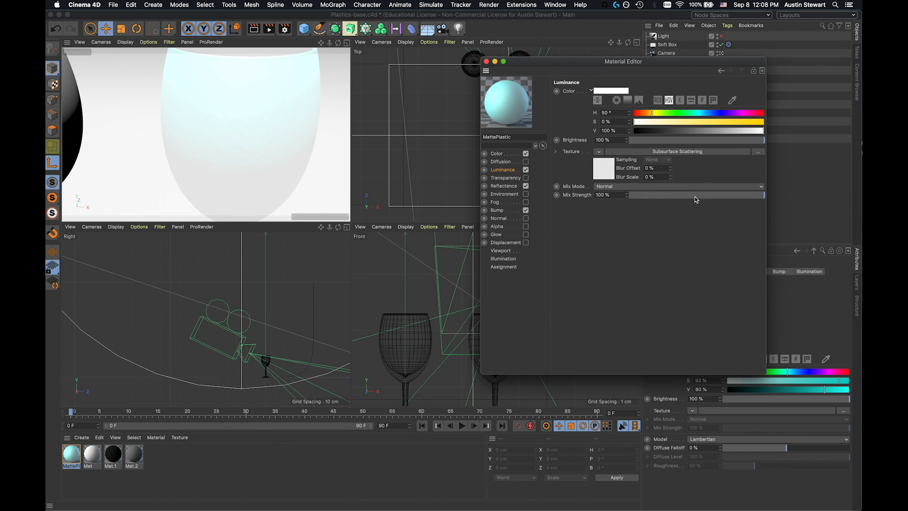
Step: Set the Subsurface Scattering color to a saturated red with hue 352° and saturation 94%
left_click(675, 152)
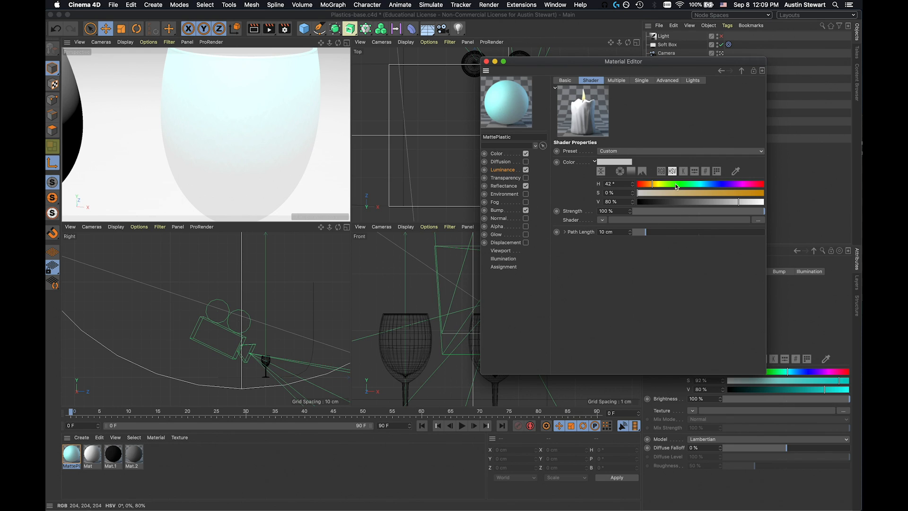
left_click(565, 81)
left_click(590, 81)
left_click(500, 155)
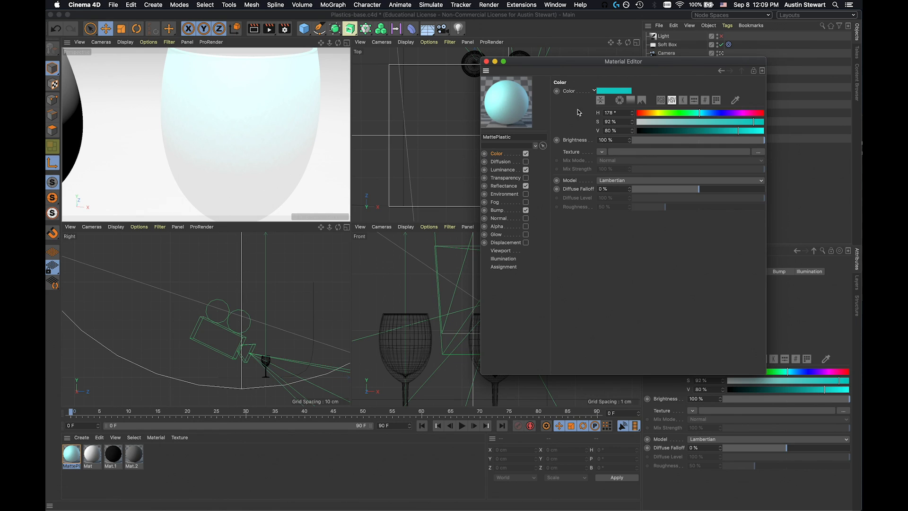
left_click(503, 170)
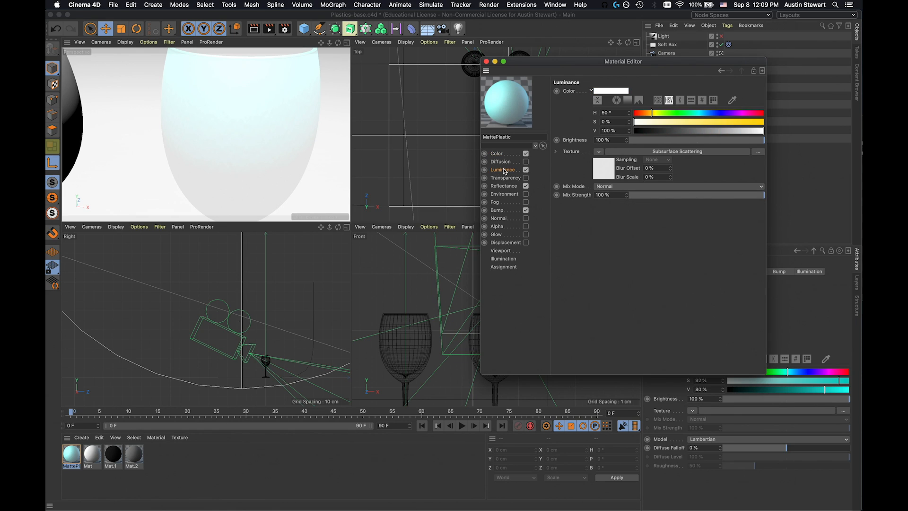
left_click(671, 152)
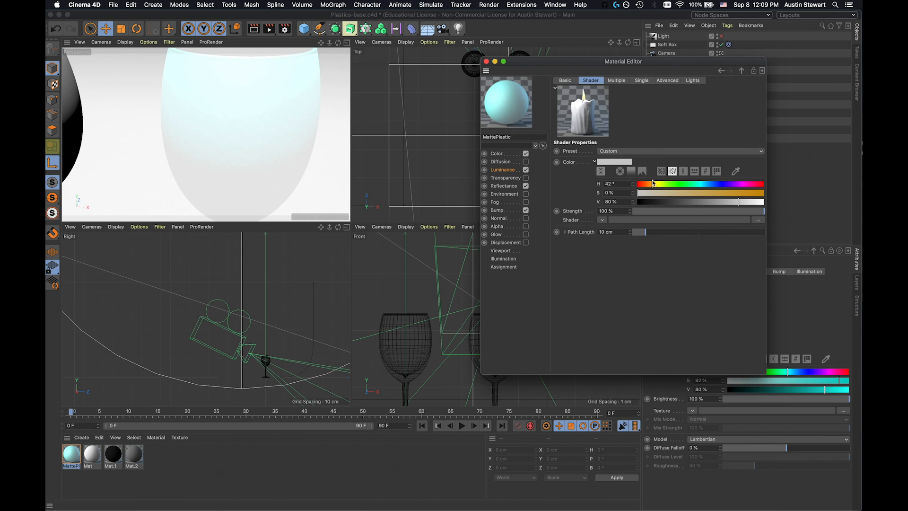
left_click(759, 184)
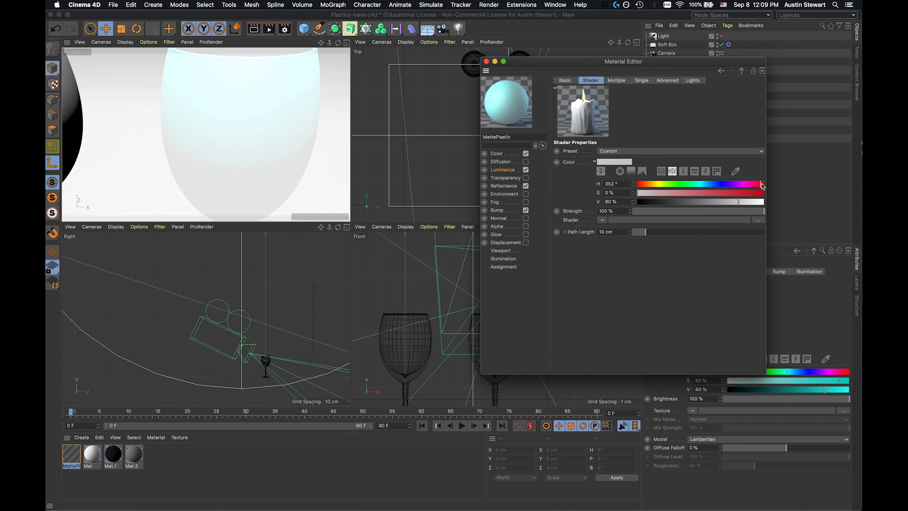
left_click(756, 194)
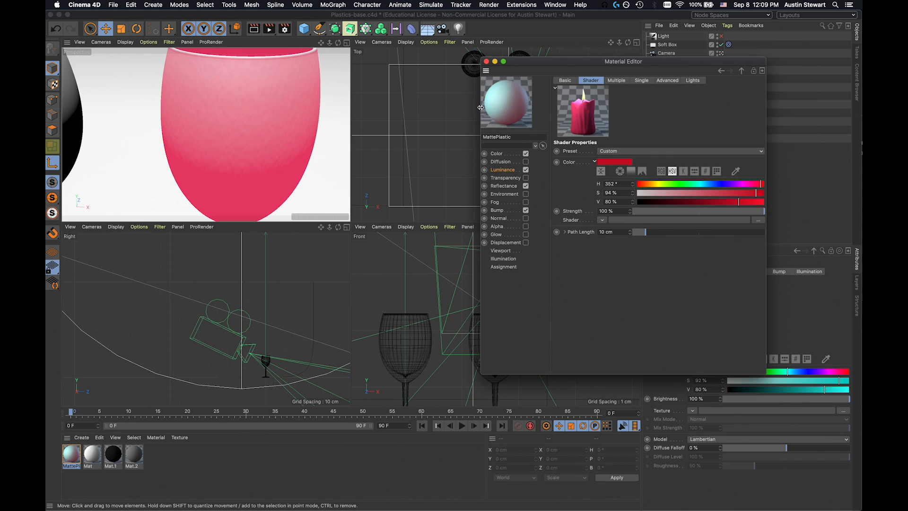
Step: Shorten the subsurface scattering Path Length to 3.001 cm and render the perspective view of the glass
left_click(637, 232)
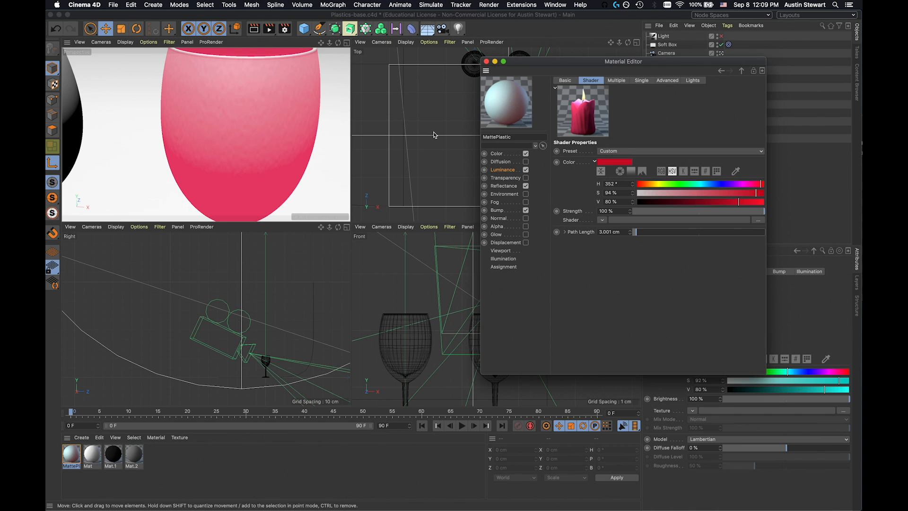
left_click(235, 117)
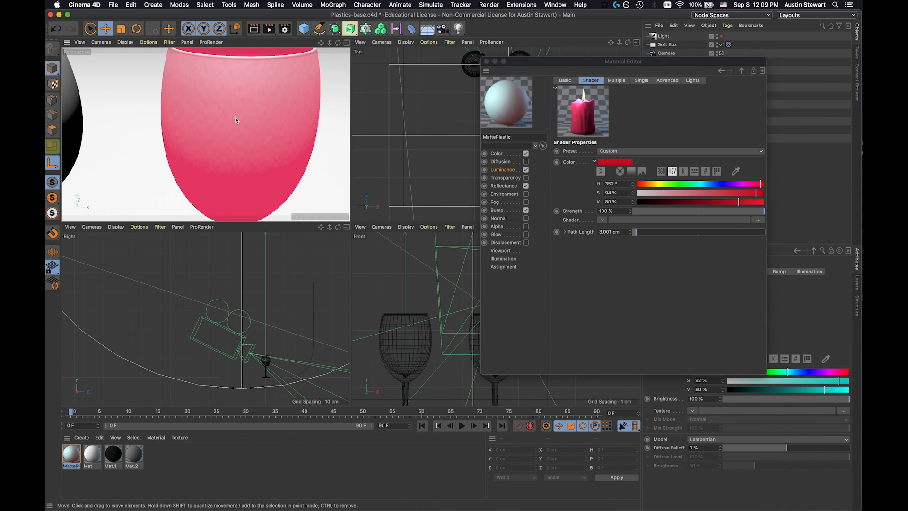
scroll(235, 117, "down", 2)
left_click_drag(235, 118, 236, 104, "alt")
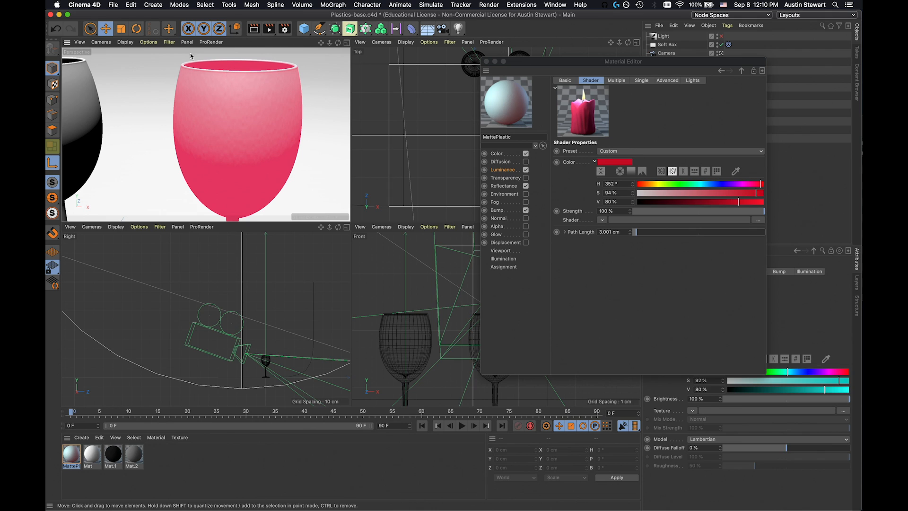
key("super+r")
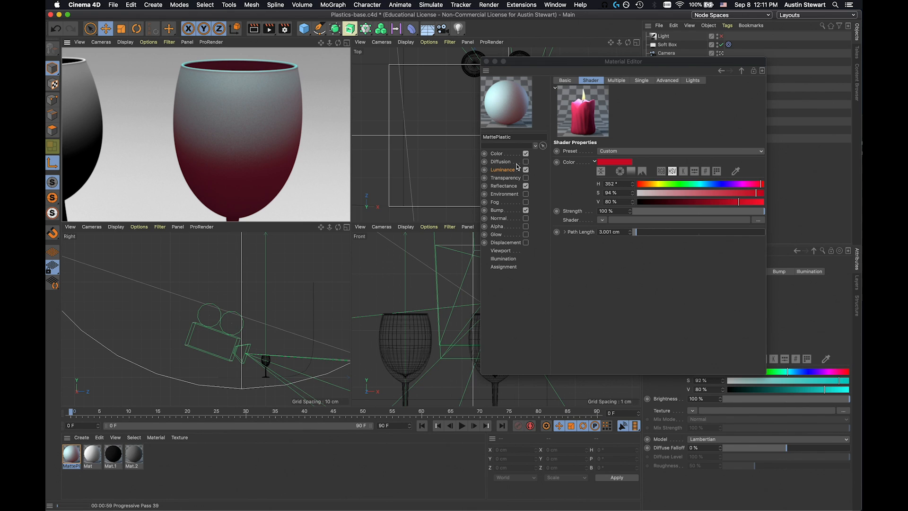
Step: Set the Luminance texture's Mix Mode to Multiply and render the glass again
left_click(501, 169)
left_click(647, 186)
left_click(640, 219)
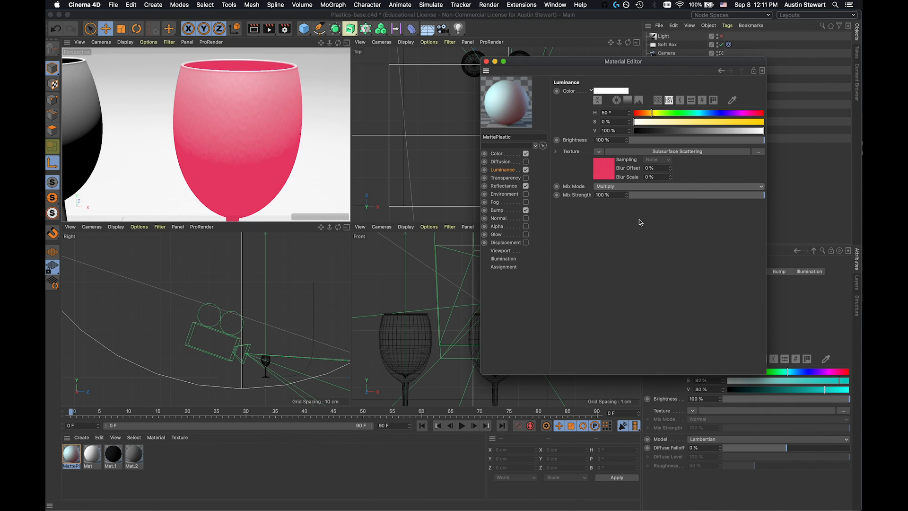
left_click(252, 157)
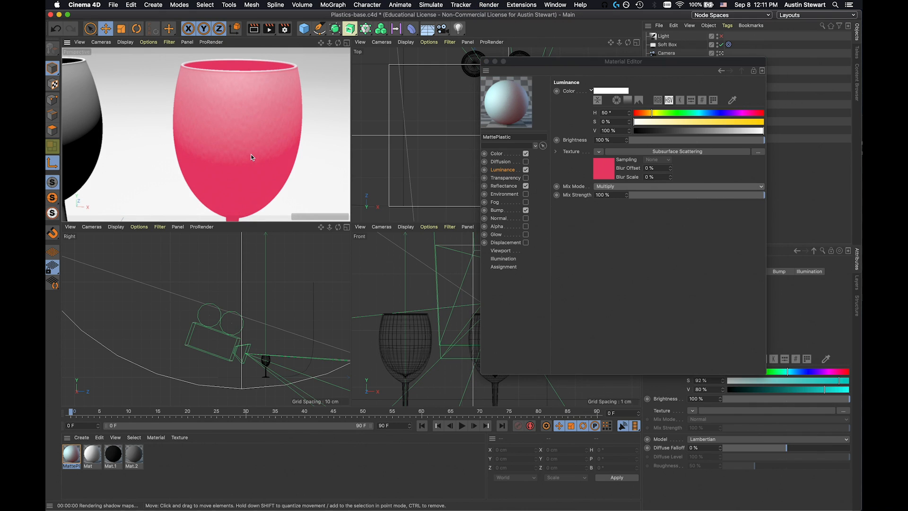
key("super+r")
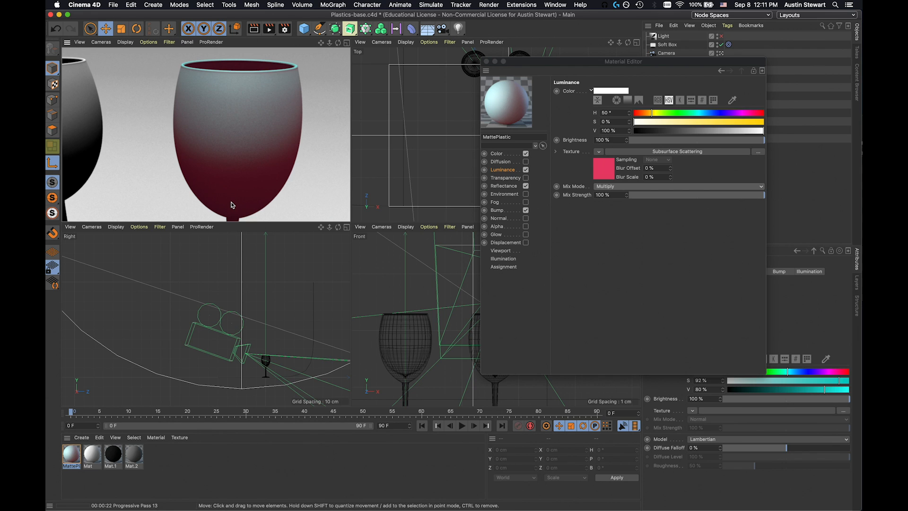
Step: Frame both wine glasses in full and examine the subsurface effect in a fresh render
scroll(231, 201, "down", 3)
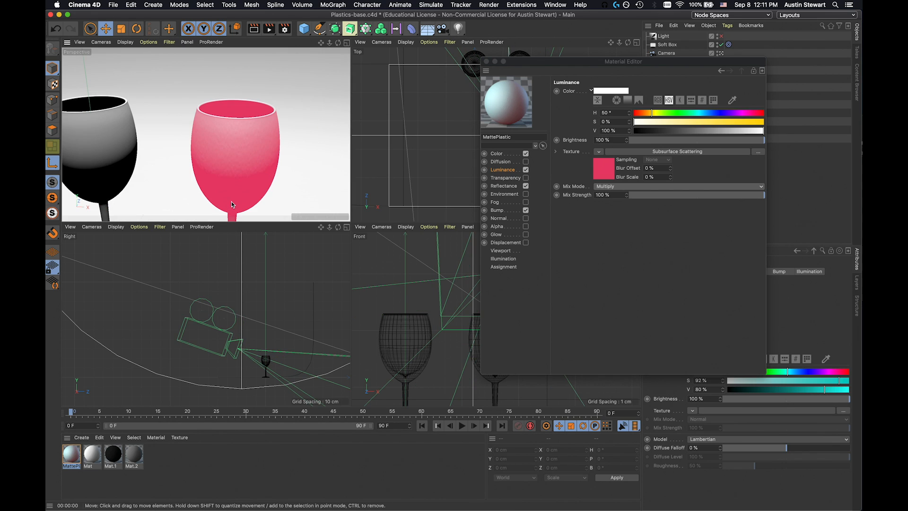
middle_click_drag(232, 201, 231, 140)
scroll(233, 146, "down", 3)
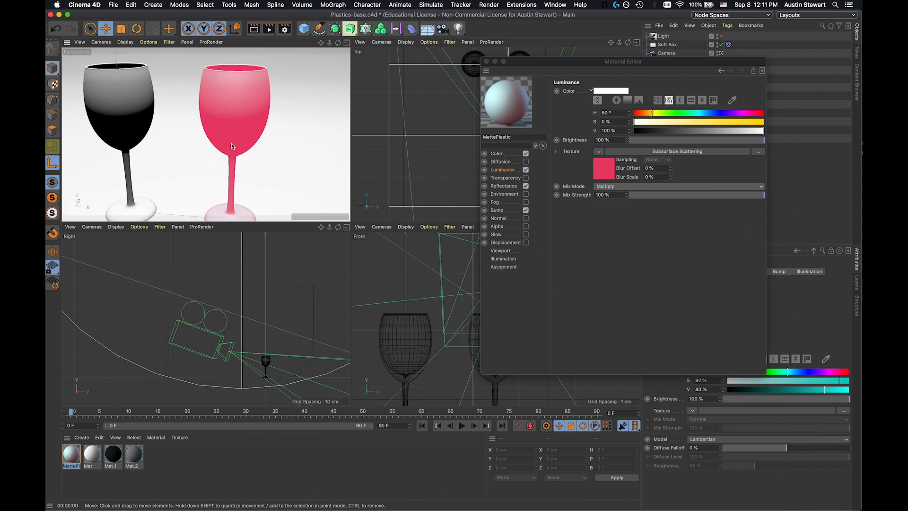
scroll(232, 146, "down", 2)
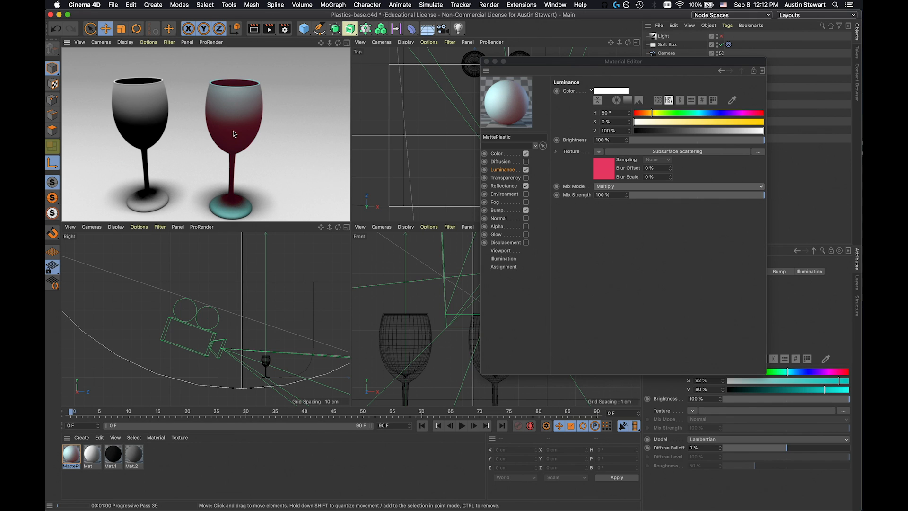
Step: Add a light and move it near the left glass's stem, at about Y 8 cm and Z -11 cm
left_click_drag(536, 62, 599, 181)
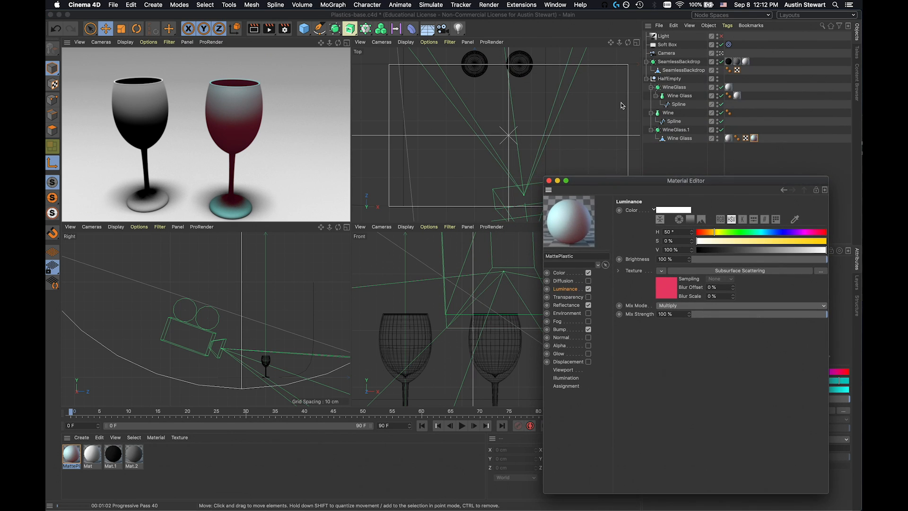
left_click(457, 29)
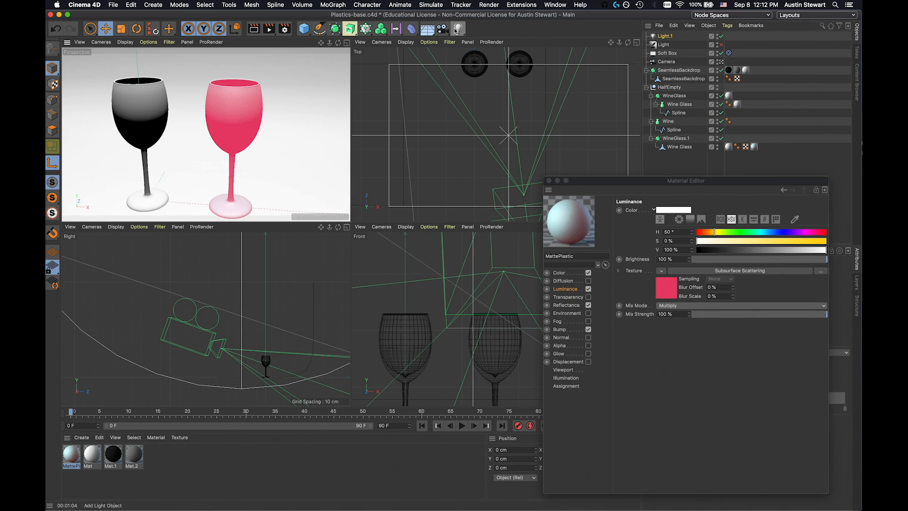
mouse_move(157, 187)
left_mouse_down()
mouse_move(129, 216)
mouse_move(127, 169)
left_mouse_up()
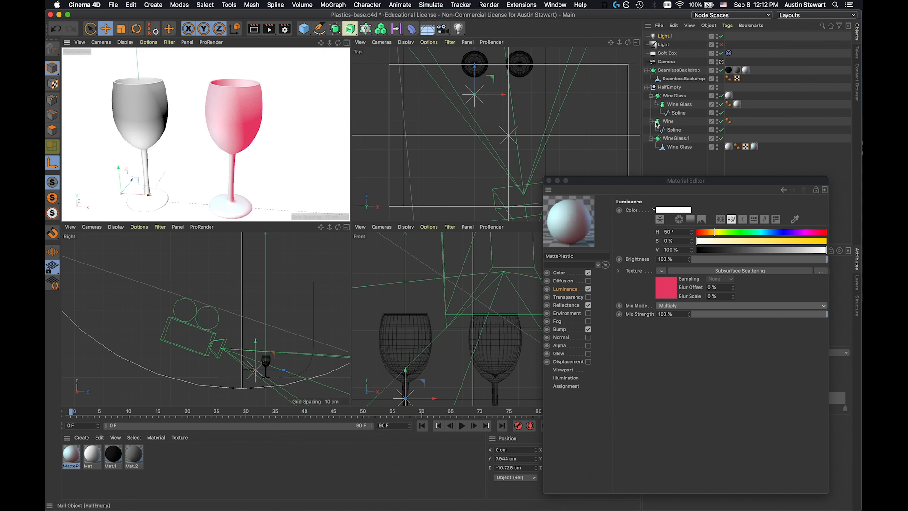
left_click_drag(686, 180, 434, 256)
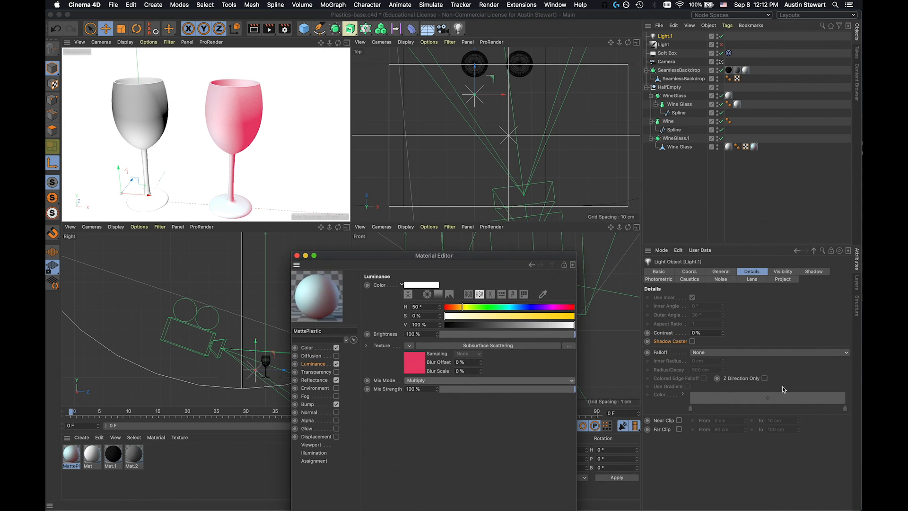
Step: Set the new light's Shadow type to Area and render the perspective view of both glasses
left_click(721, 272)
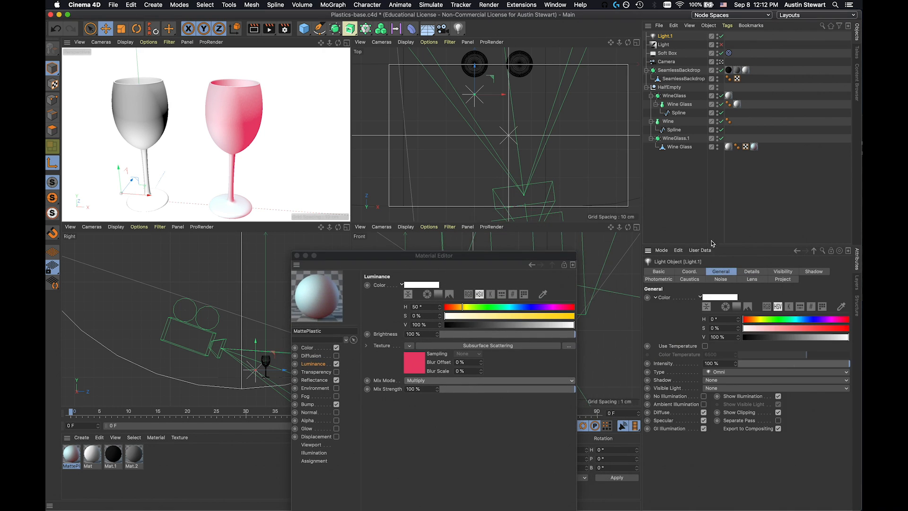
left_click(718, 380)
left_click(720, 419)
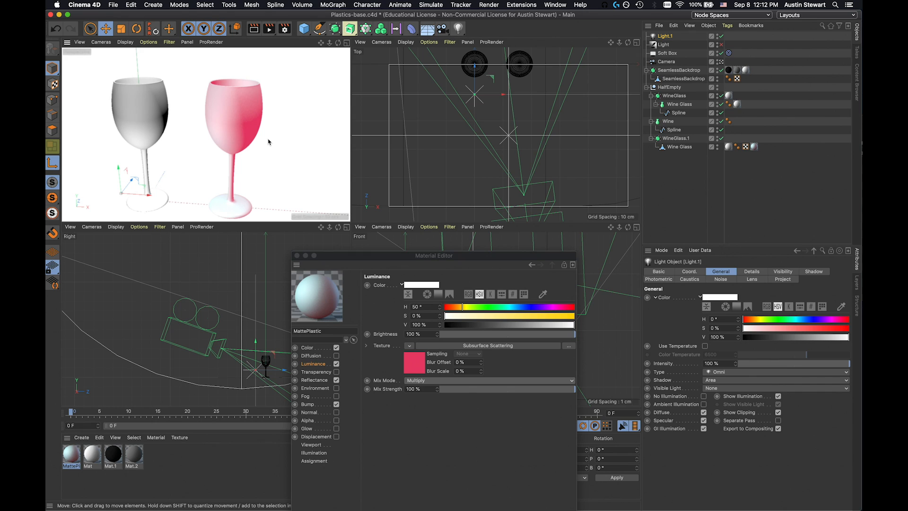
key("super+r")
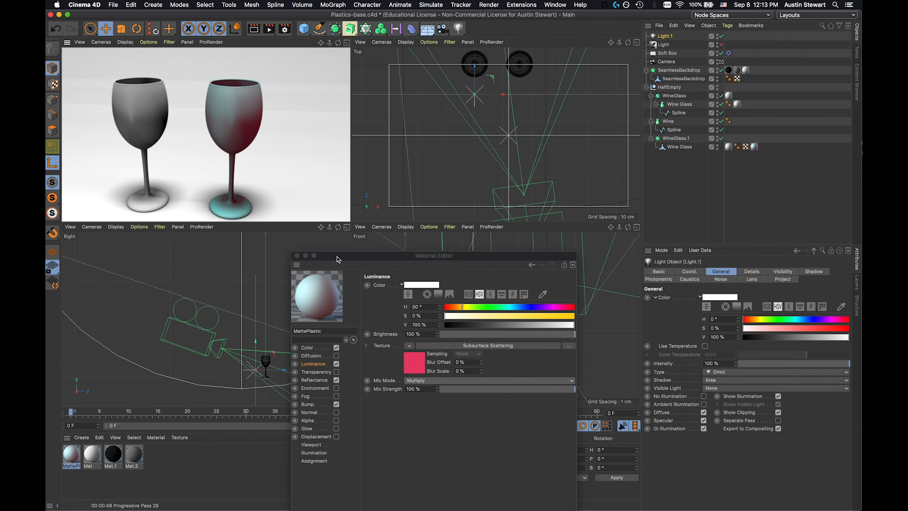
Step: Disable Light.1 in the scene and move the Material Editor window clear of the viewports
left_click_drag(336, 259, 422, 223)
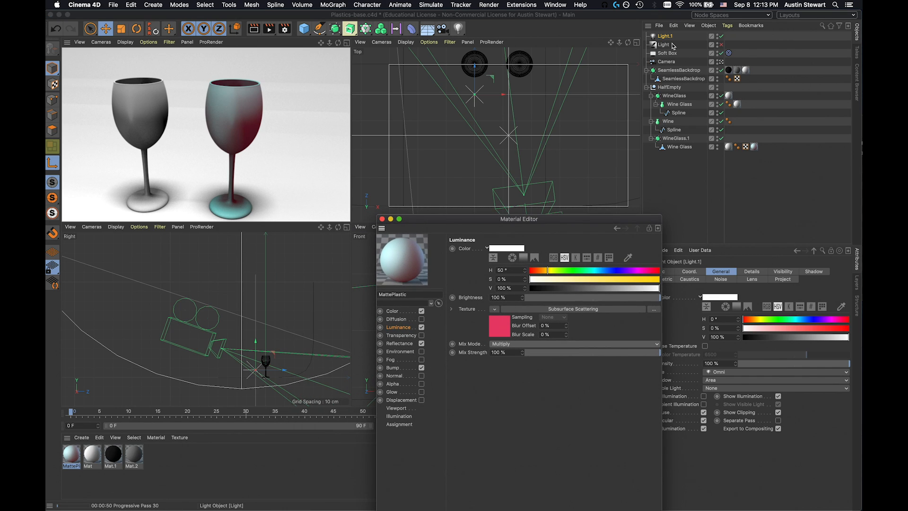
left_click(721, 36)
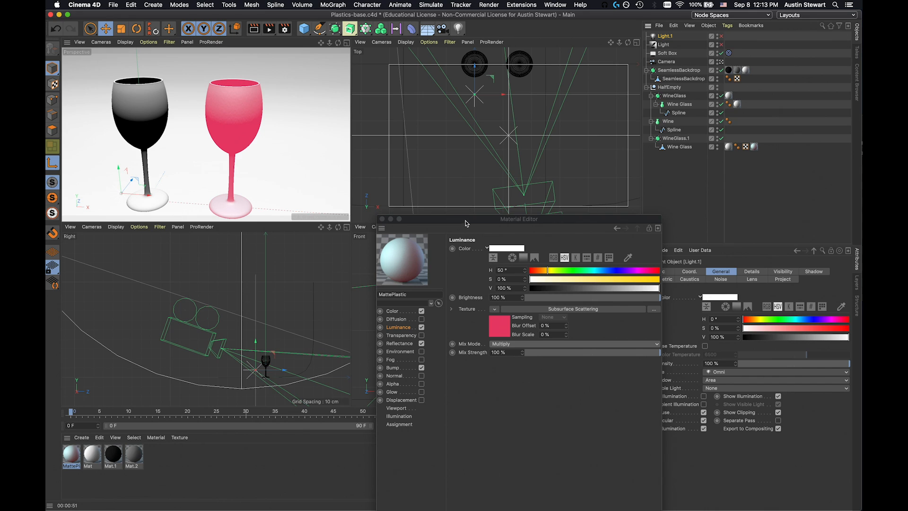
left_click_drag(467, 220, 477, 96)
Step: Copy MattePlastic's turquoise base color and paste it as the color of the Luminance channel's Subsurface Scattering shader
left_click(402, 187)
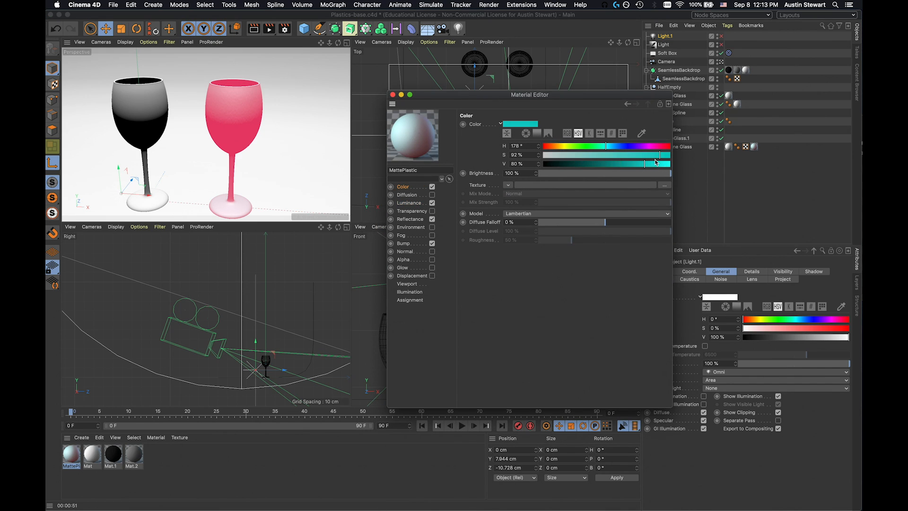
mouse_move(522, 126)
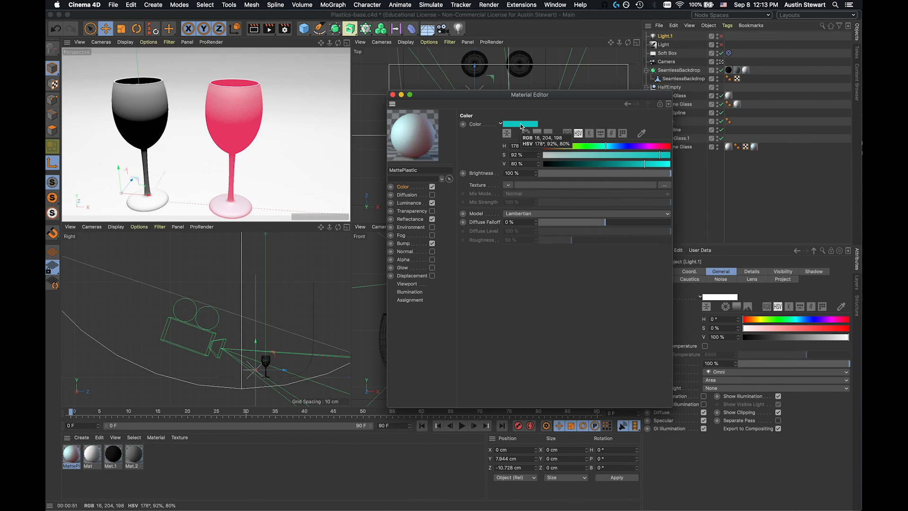
right_click(521, 126)
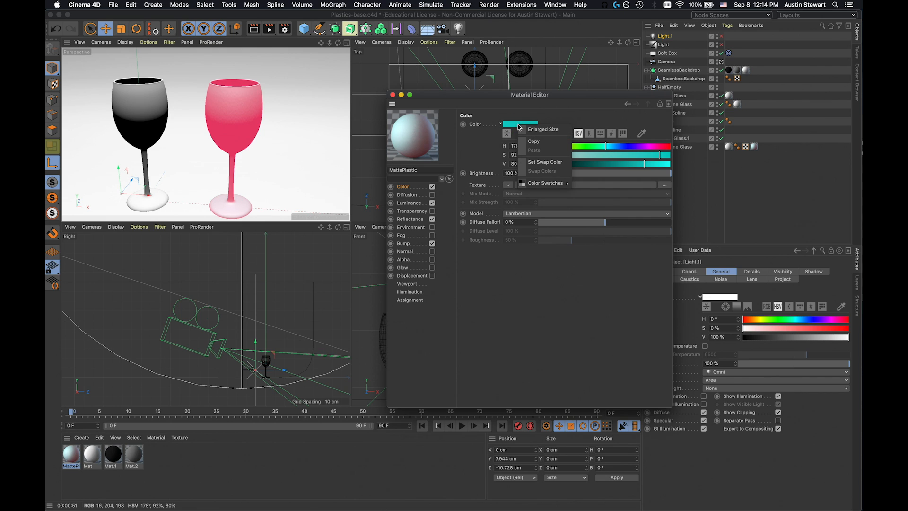
left_click(530, 143)
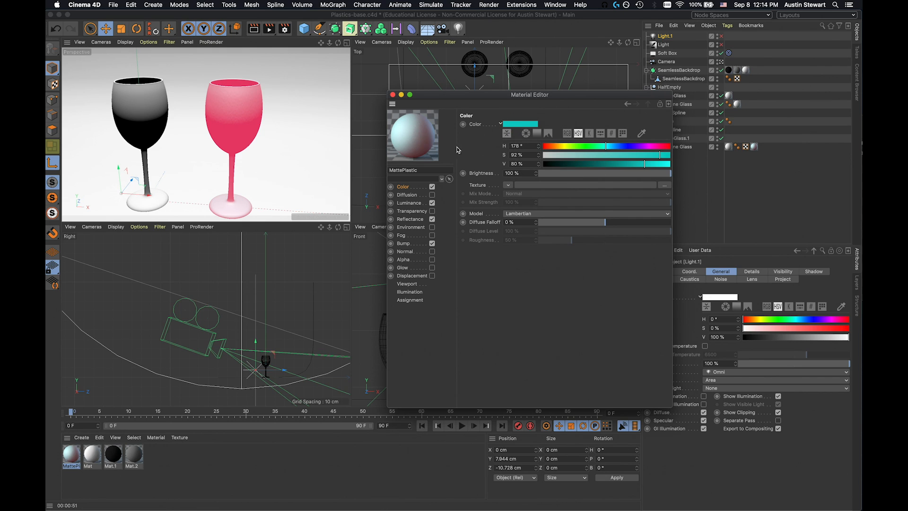
left_click(411, 202)
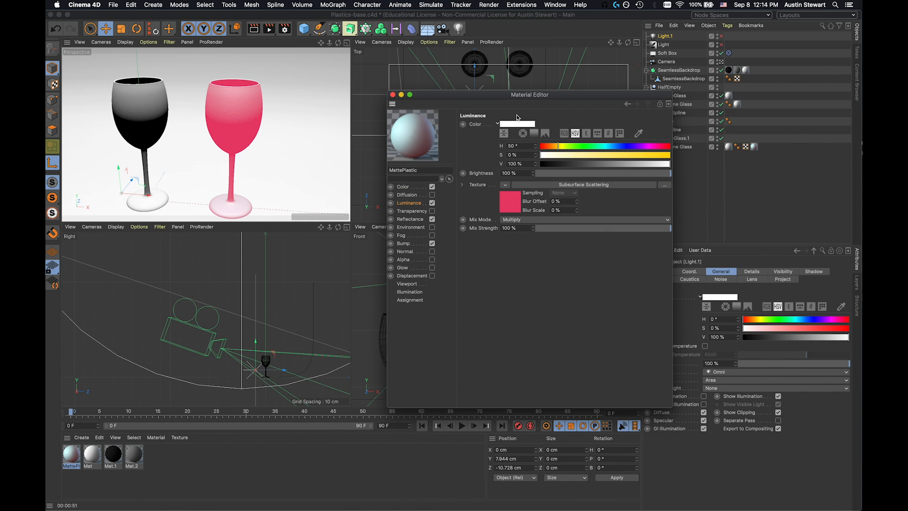
left_click(550, 185)
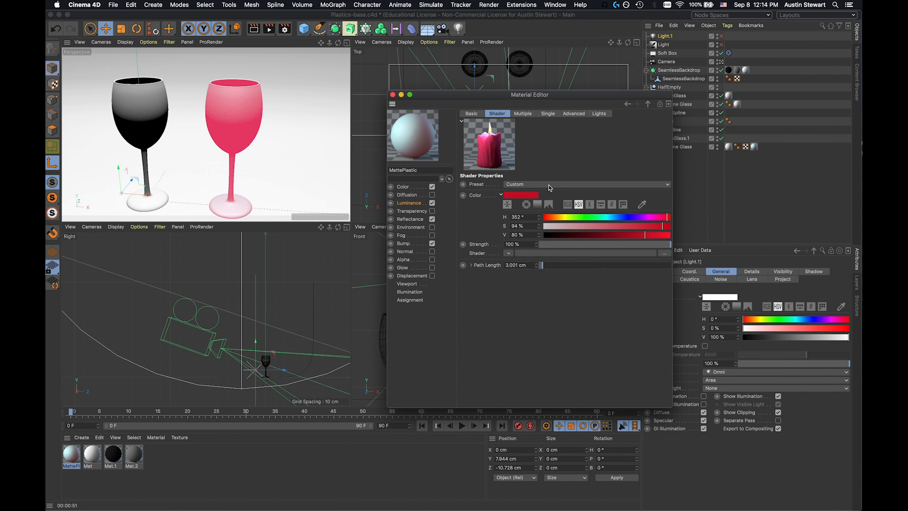
right_click(513, 196)
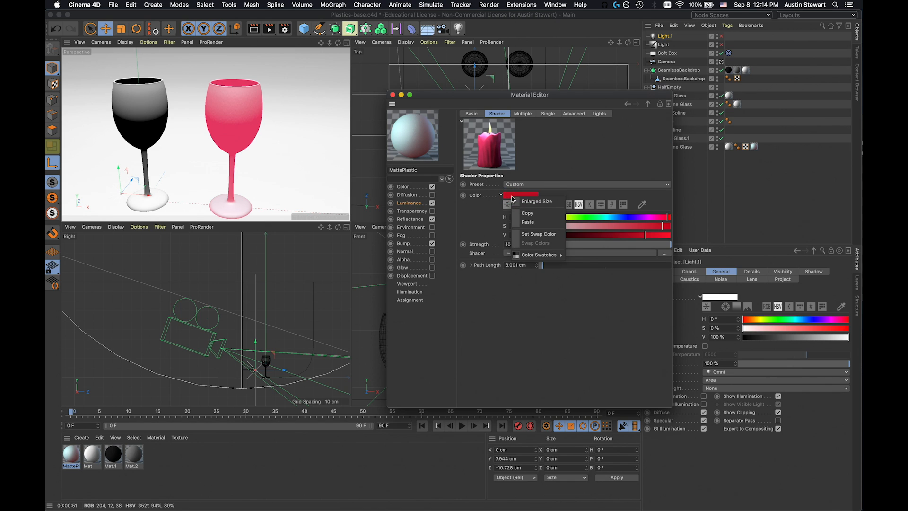
left_click(520, 223)
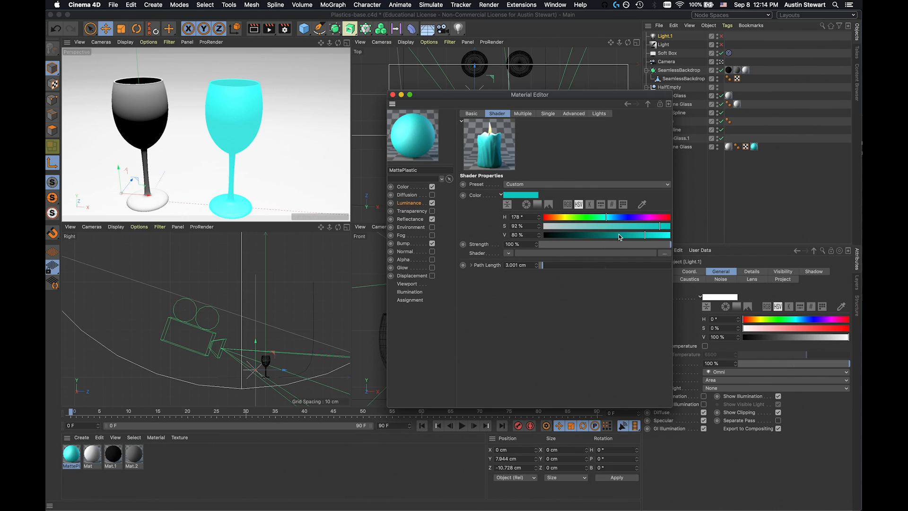
Step: Try a subsurface color V of 59% and a Path Length of 1 cm, checking the turquoise glass and its stem in renders
left_click(620, 235)
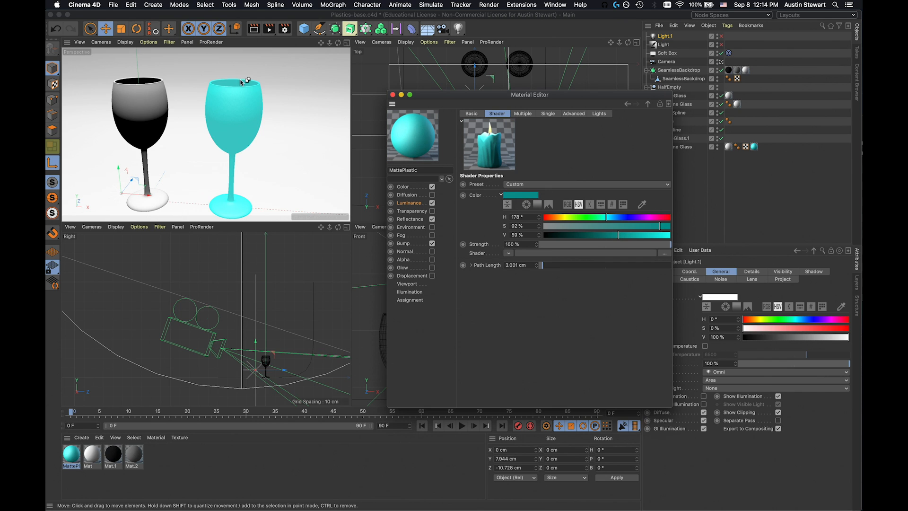
key("super+r")
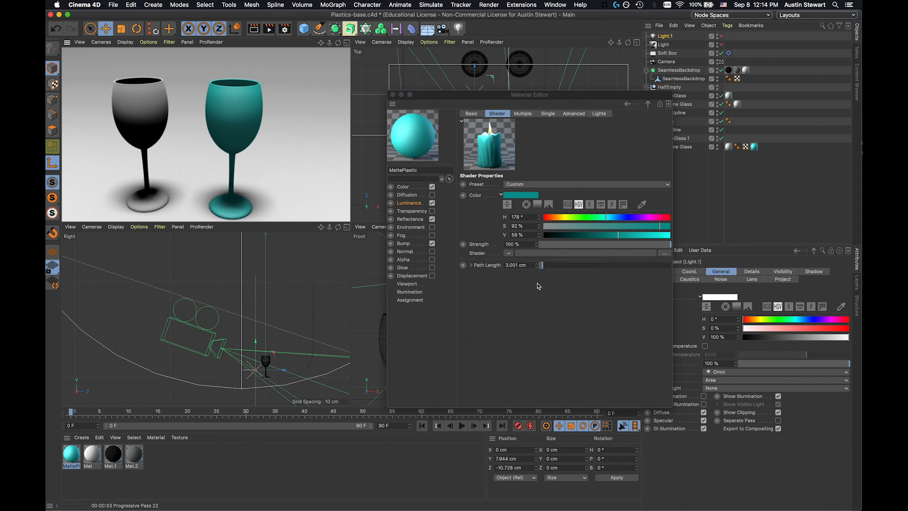
double_click(520, 265)
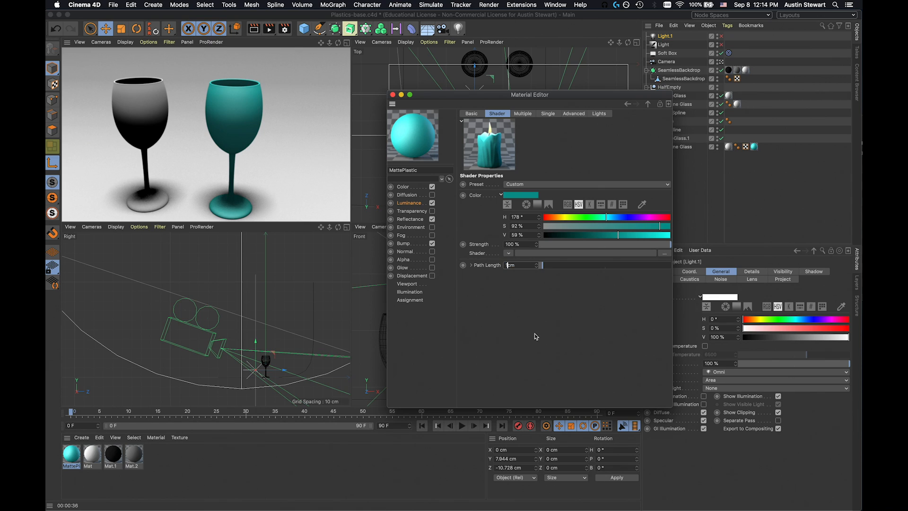
key("Return")
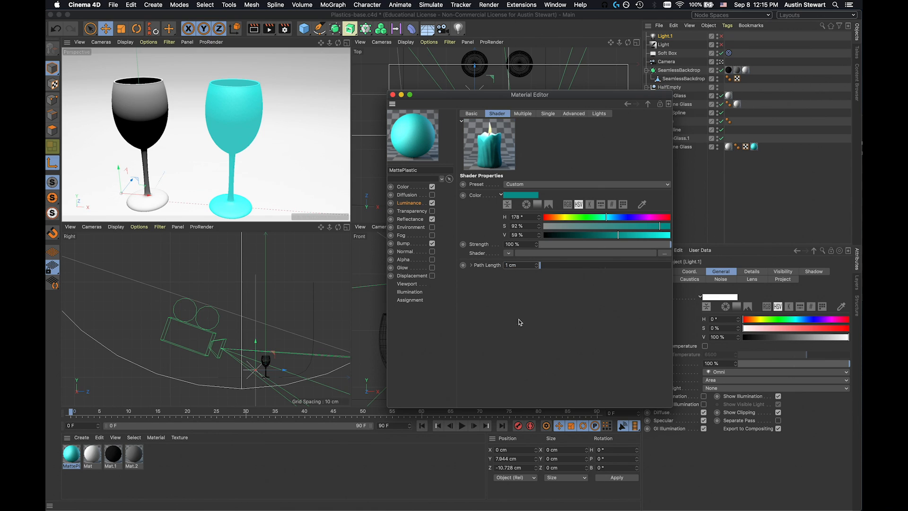
left_click(277, 150)
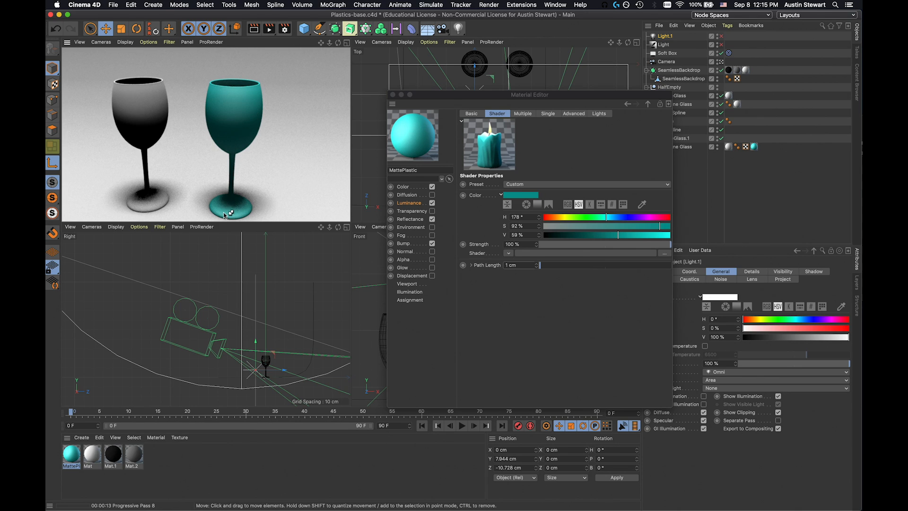
scroll(234, 160, "up", 10)
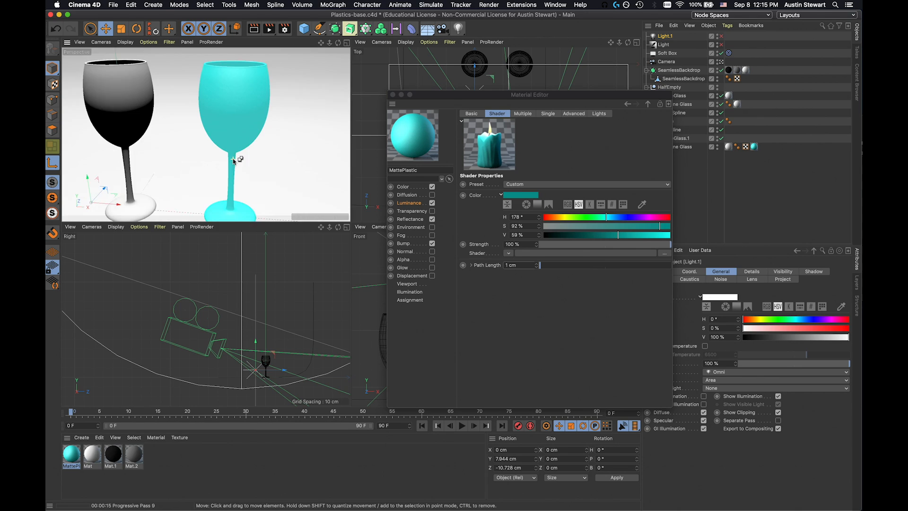
scroll(234, 158, "up", 2)
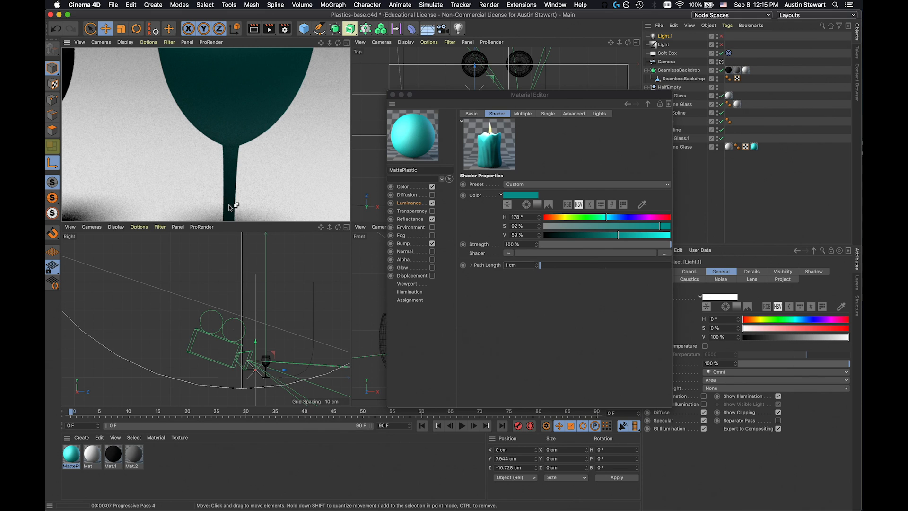
scroll(225, 144, "down", 5)
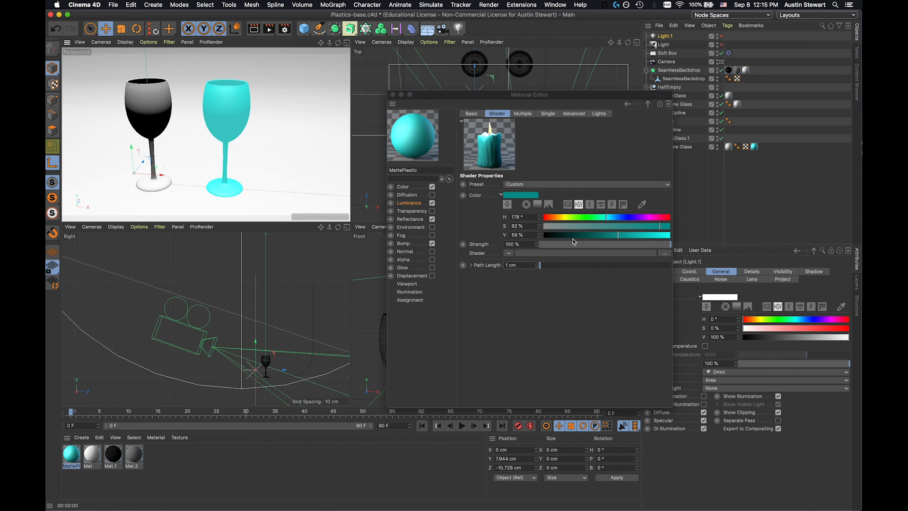
Step: Set the subsurface color's V to 95% and S to 56%, and render the perspective view
left_click(666, 238)
left_click_drag(628, 228, 616, 228)
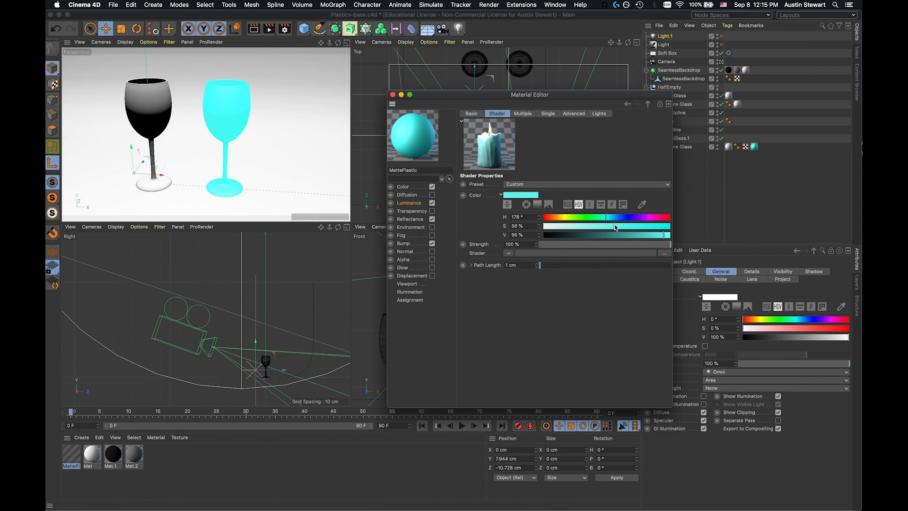
left_click(323, 182)
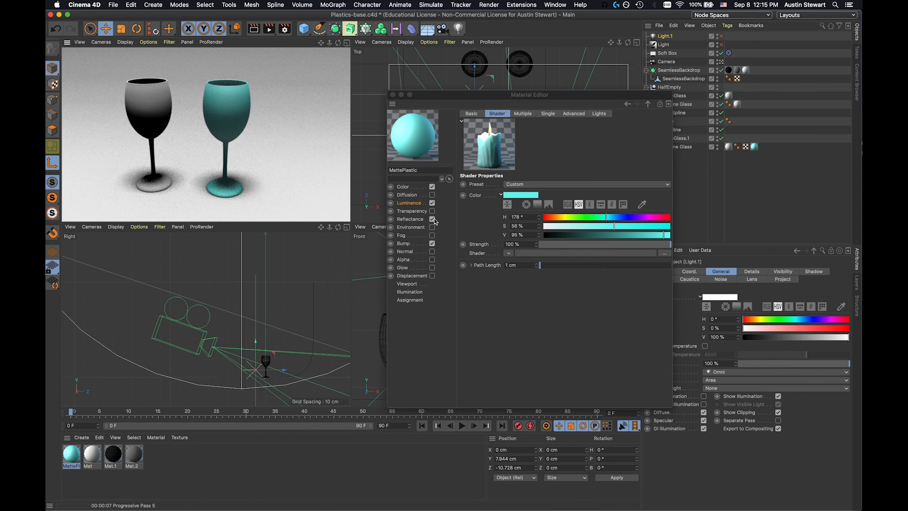
Step: Test a subsurface Path Length of 24.001 cm in a render, and reduce it to 11.001 cm
left_click(571, 265)
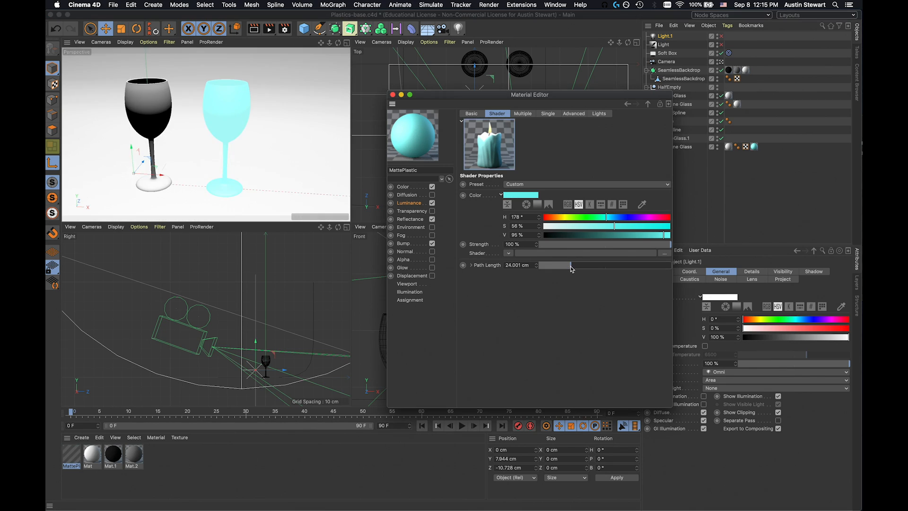
left_click(216, 76)
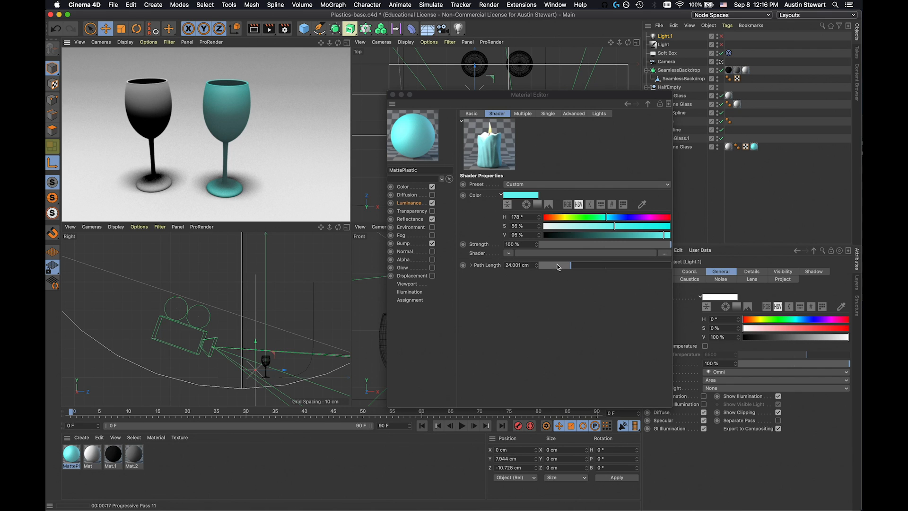
left_click_drag(559, 267, 553, 265)
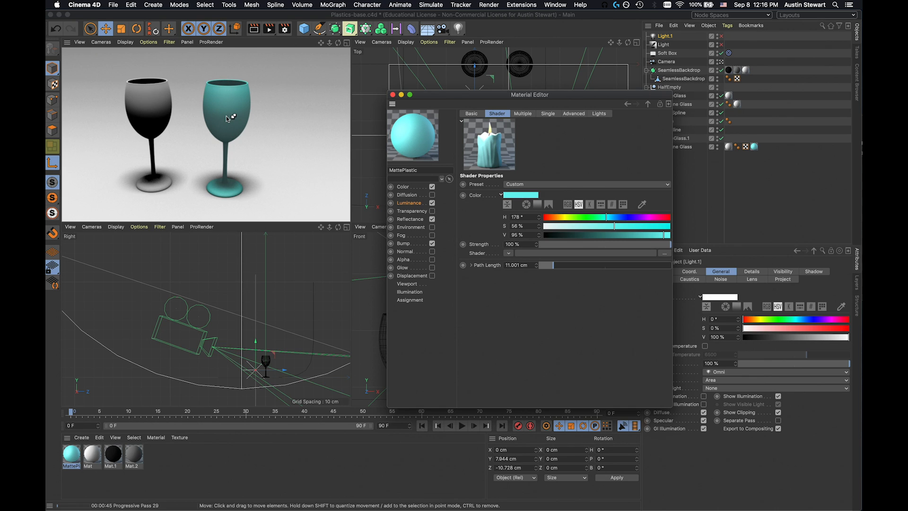
Step: Move the Material Editor aside, examine the turquoise glass close up in a render, and frame both glass bowls
left_click_drag(437, 97, 382, 80)
left_click(226, 98)
scroll(227, 99, "up", 5)
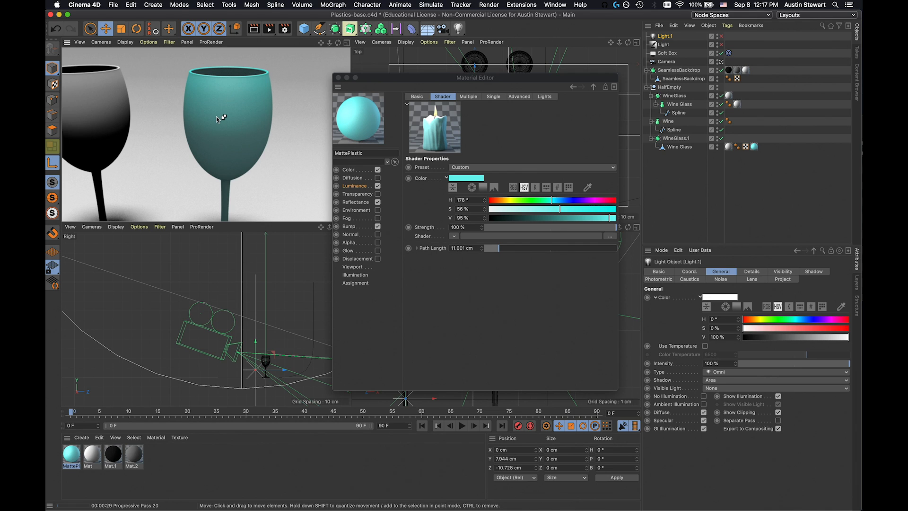
middle_click_drag(225, 118, 302, 118, "alt")
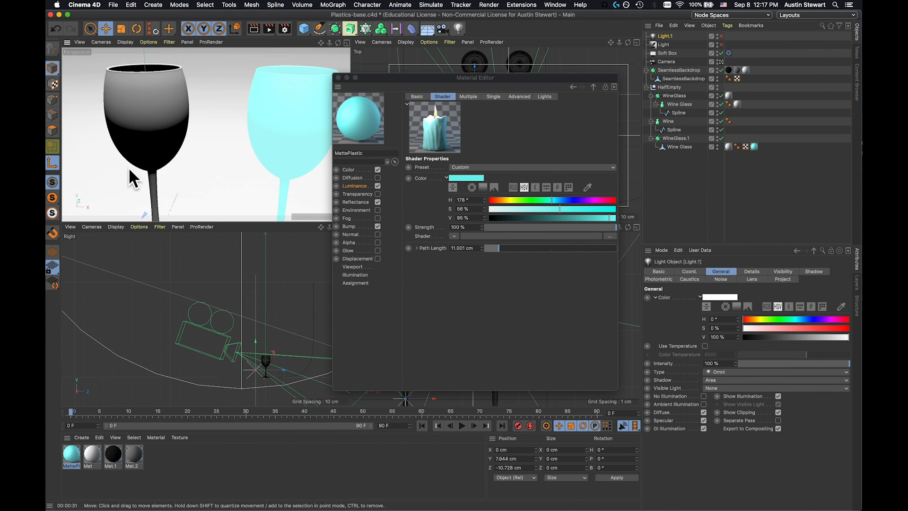
Step: Duplicate the MattePlastic material as GlossyPlastic and apply the copy to the left wine glass
left_click(71, 455)
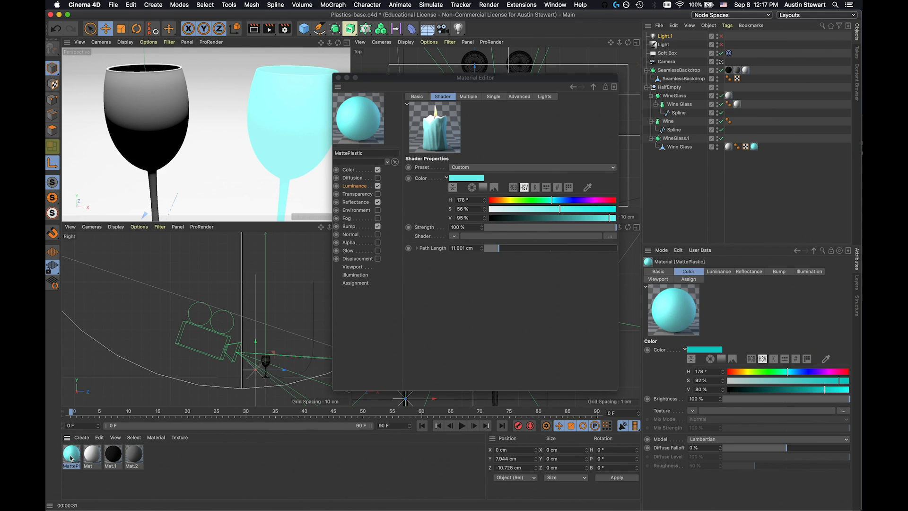
left_click_drag(72, 455, 158, 458, "ctrl")
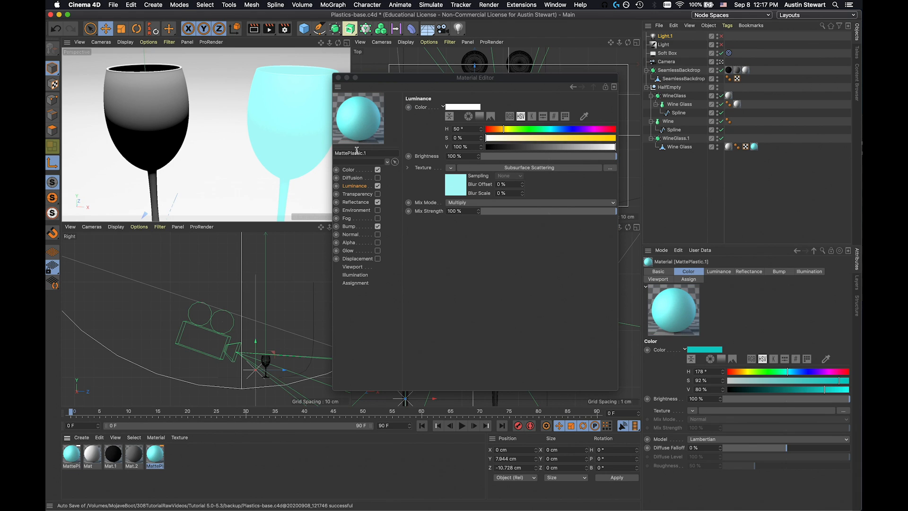
left_click(372, 151)
key("BackSpace")
key("BackSpace")
left_click_drag(349, 153, 320, 152)
type("Glossy")
key("Return")
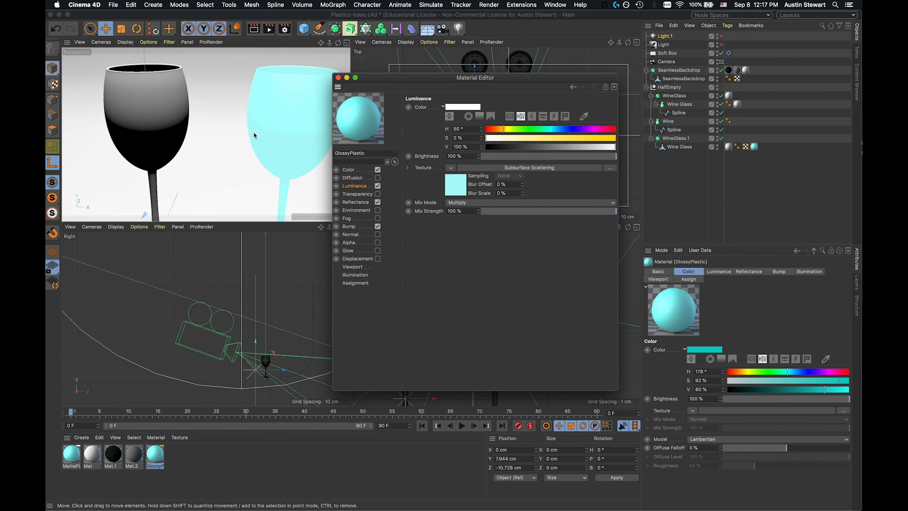
left_click_drag(156, 457, 134, 116)
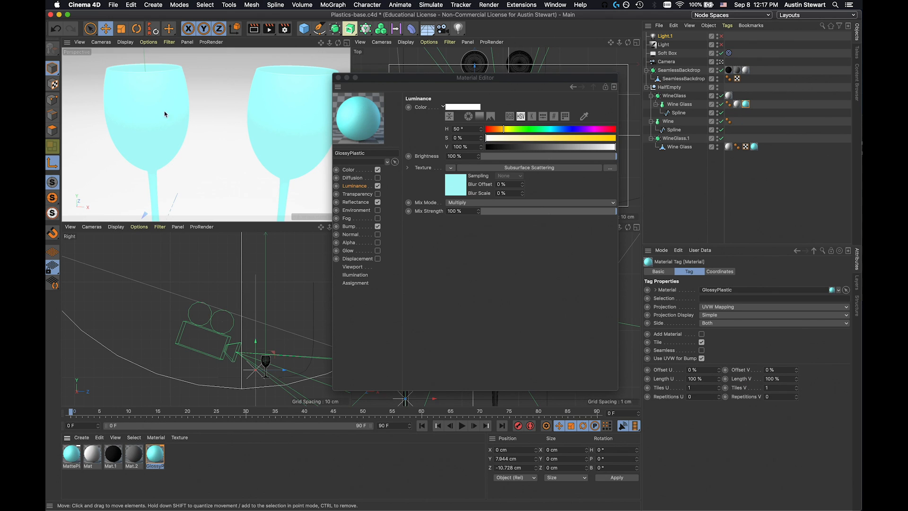
Step: Add a Beckmann layer to GlossyPlastic's Reflectance channel and render the perspective view
left_click(359, 202)
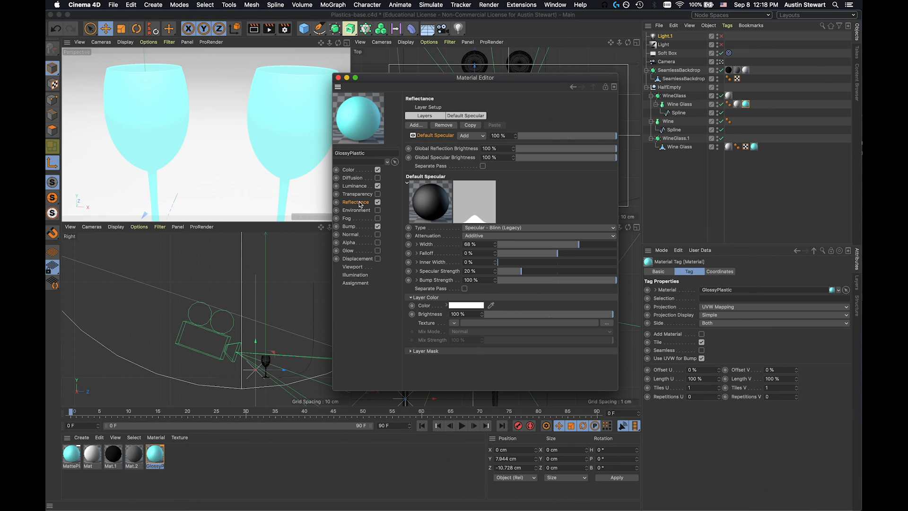
left_click(417, 125)
left_click(441, 127)
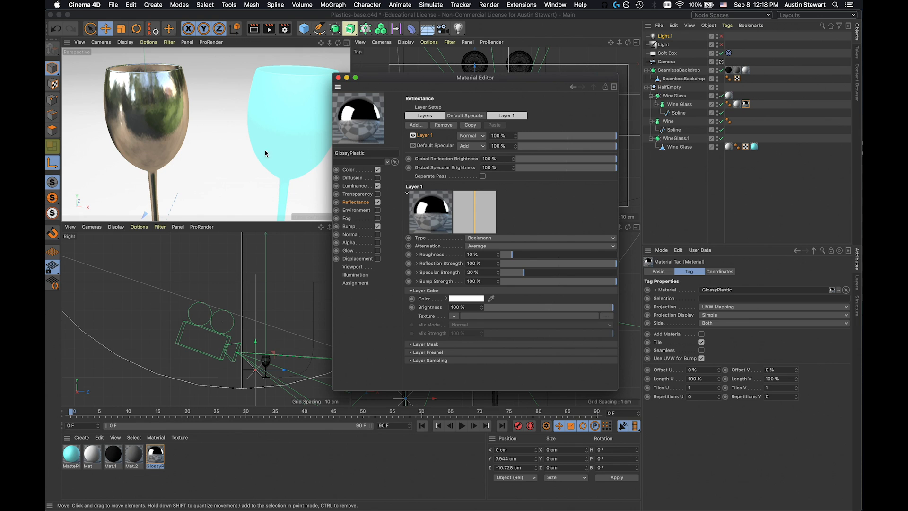
left_click(110, 100)
key("super+r")
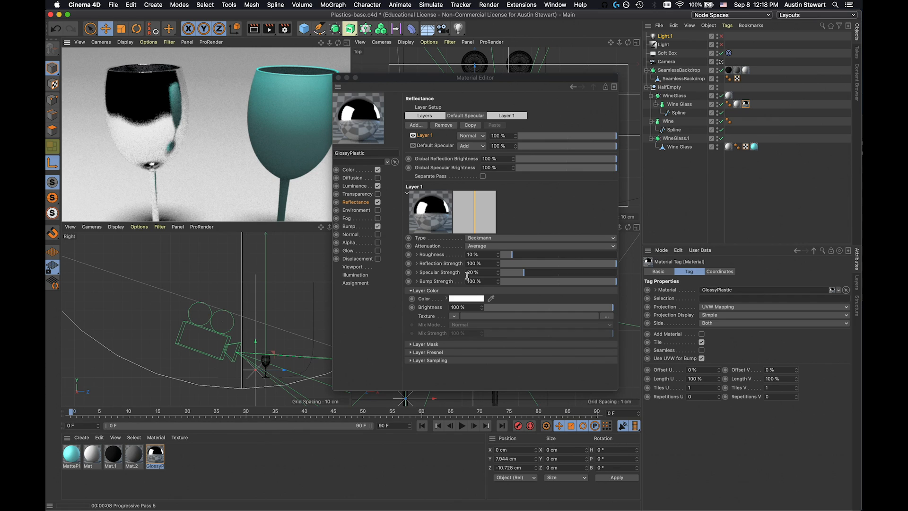
Step: Set Layer 1's Reflection Strength to 8% and Specular Strength to 94%, and render the perspective view
left_click_drag(518, 266, 511, 267)
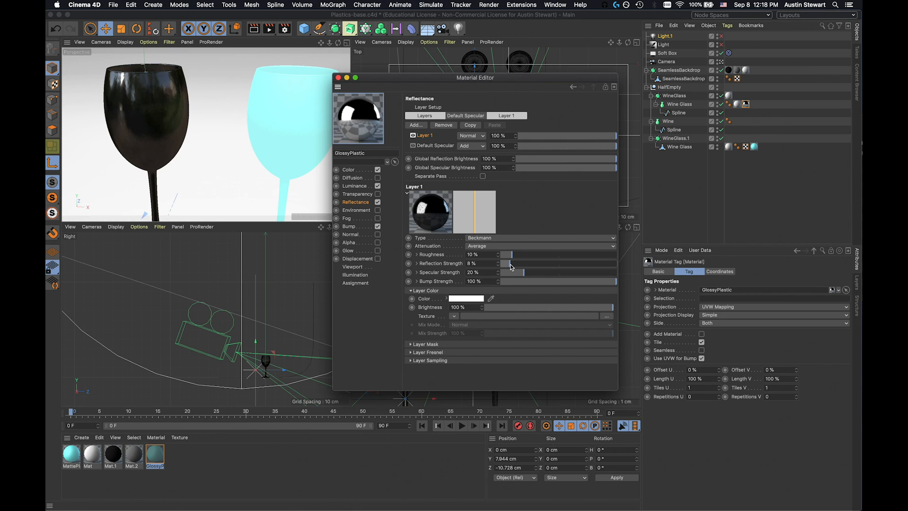
left_click(605, 273)
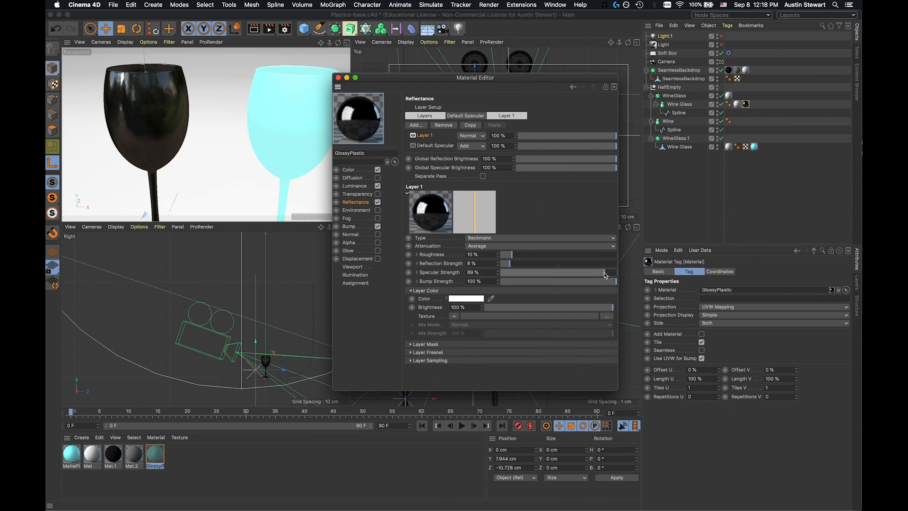
left_click(610, 273)
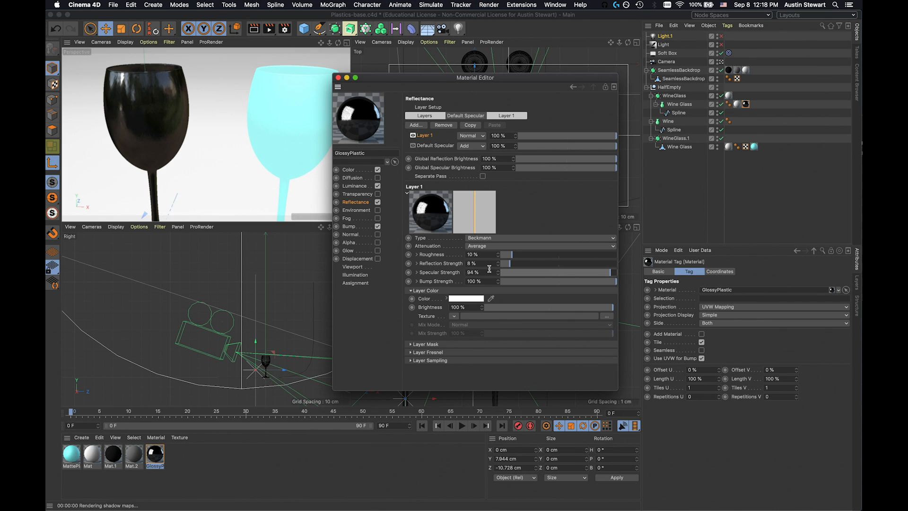
key("super+r")
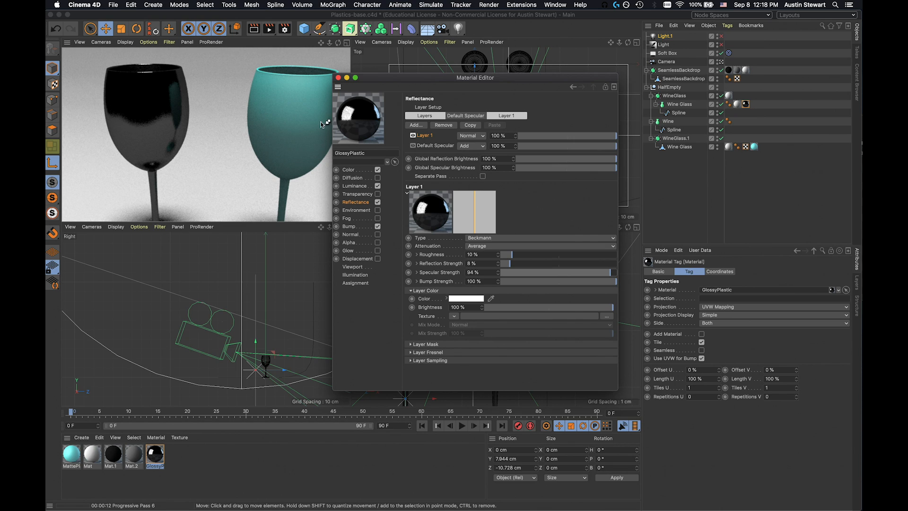
Step: Change Layer 1's blend mode to Add and render the perspective view again
left_click(482, 137)
left_click(464, 152)
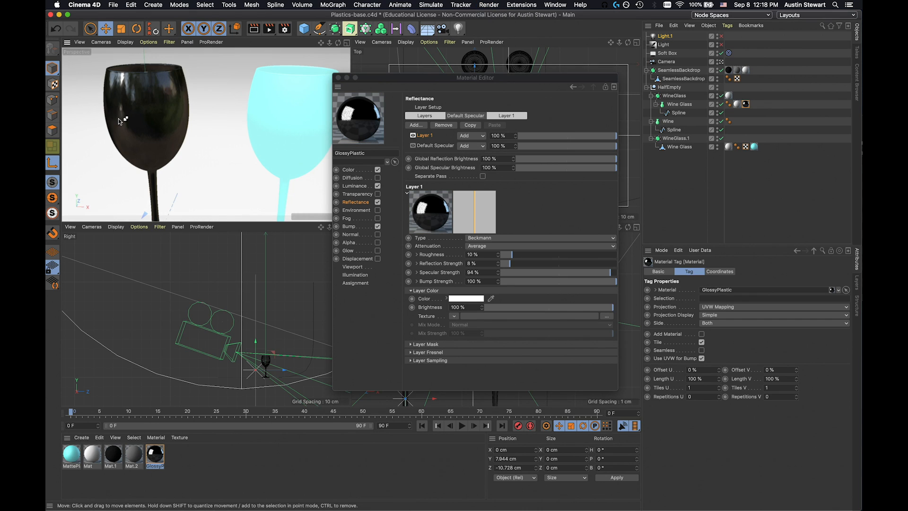
left_click(118, 118)
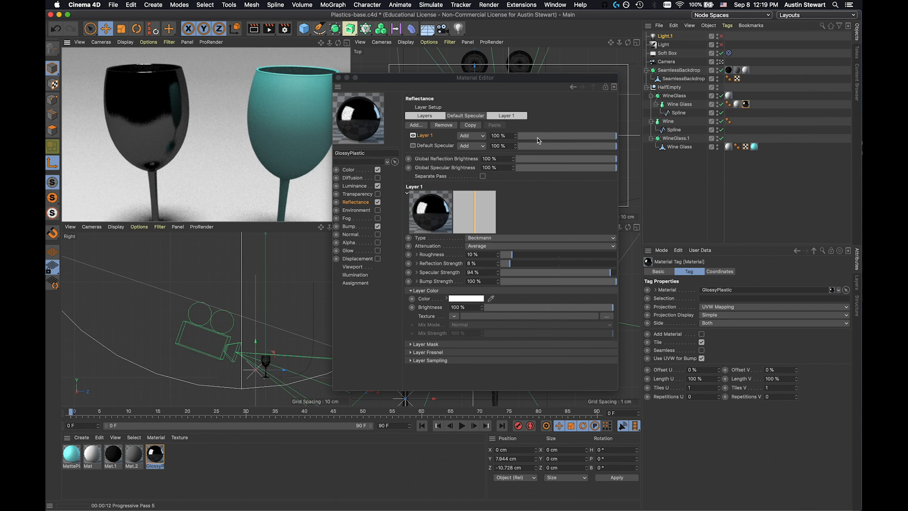
Step: Test GlossyPlastic's Global Reflection Brightness at 5% in a render, and raise it to 30%
left_click(527, 161)
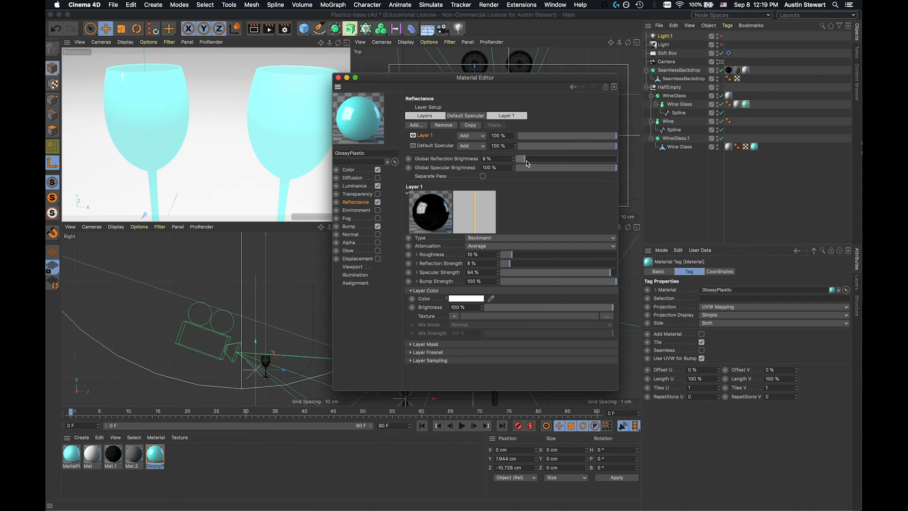
left_click(541, 160)
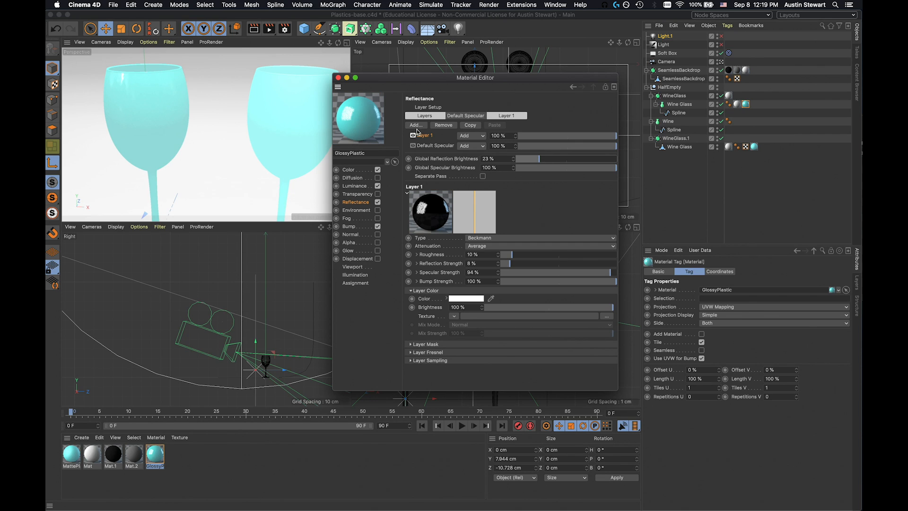
left_click(522, 161)
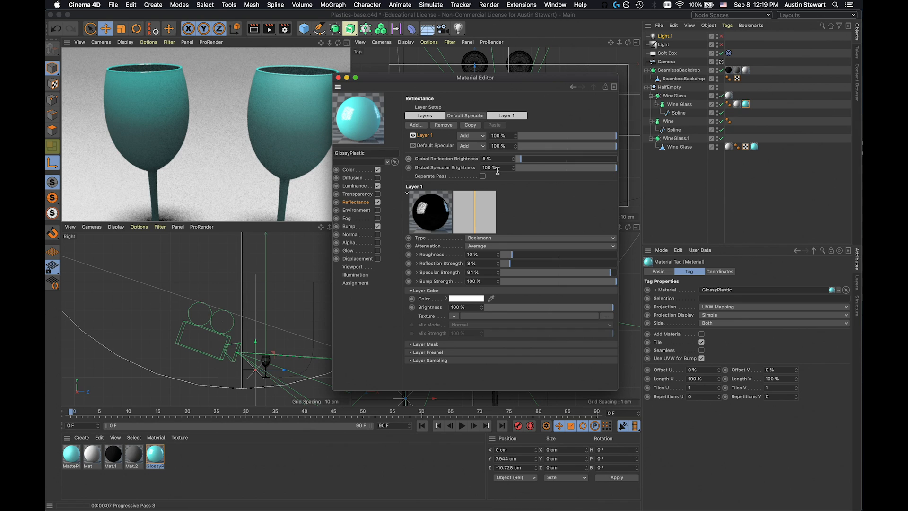
left_click_drag(521, 159, 533, 159)
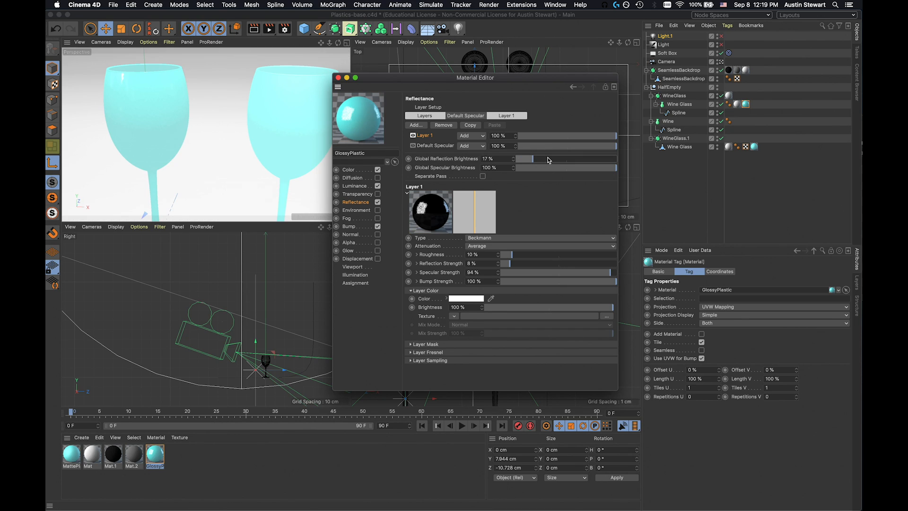
left_click(547, 159)
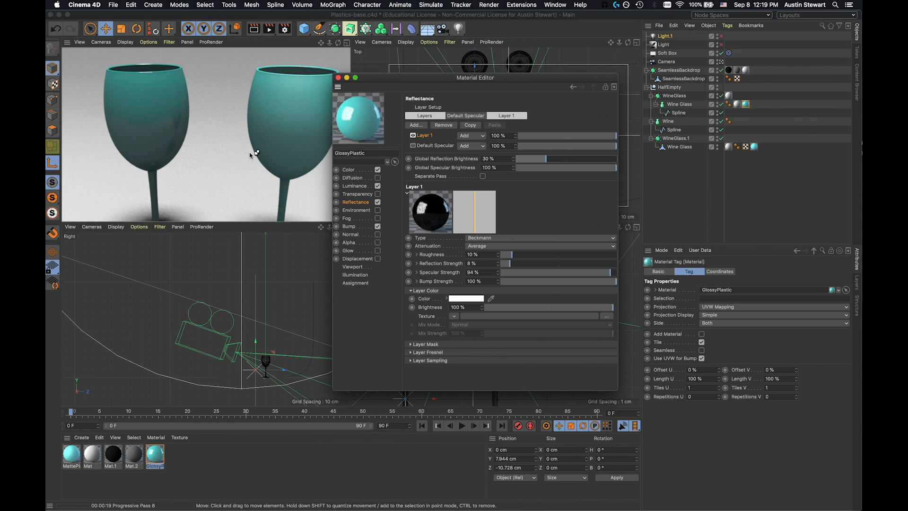
Step: Try GlossyPlastic with the Luminance channel disabled in a render, and re-enable the channel
left_click(378, 187)
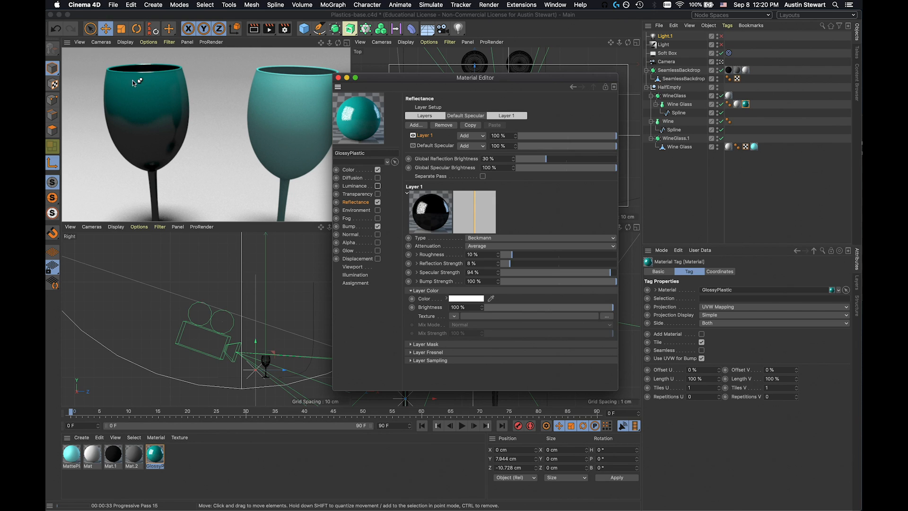
left_click(378, 186)
left_click(161, 138)
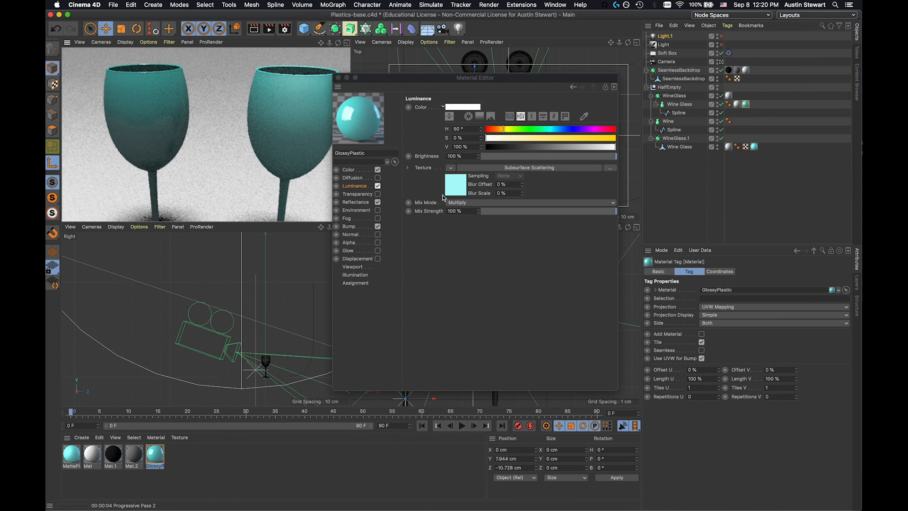
Step: Raise GlossyPlastic's Global Reflection Brightness to 66% in the Reflectance channel and render the glasses
left_click(355, 202)
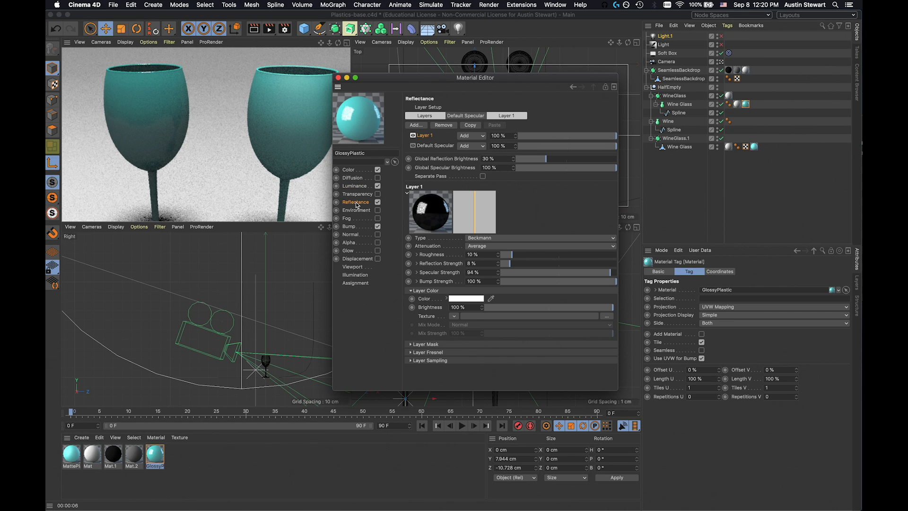
left_click(566, 160)
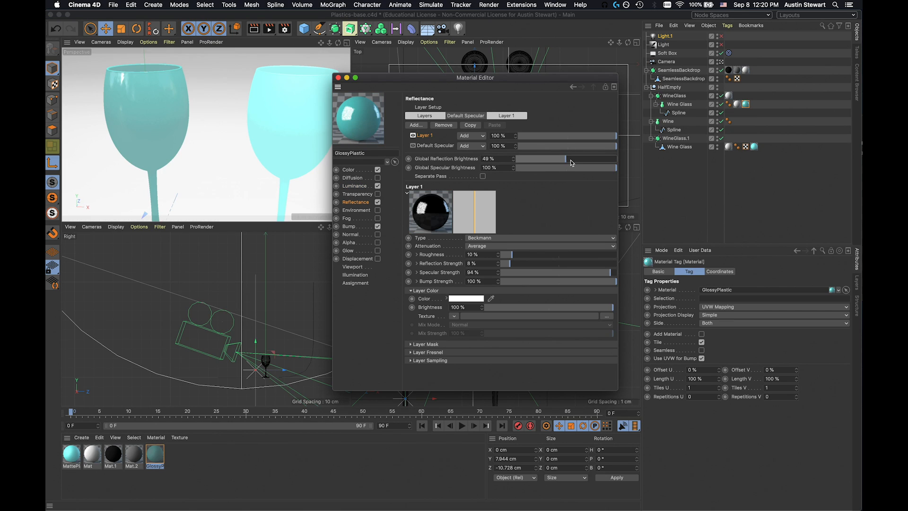
left_click(582, 159)
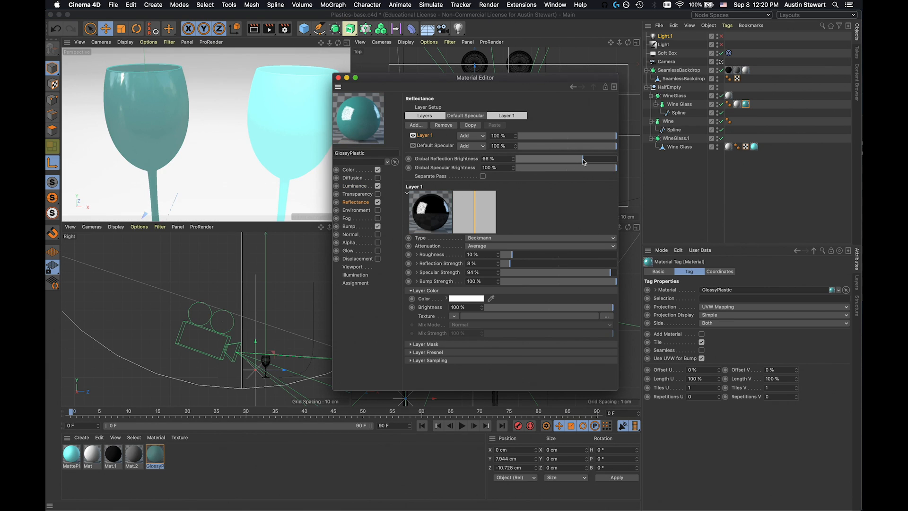
key("super+r")
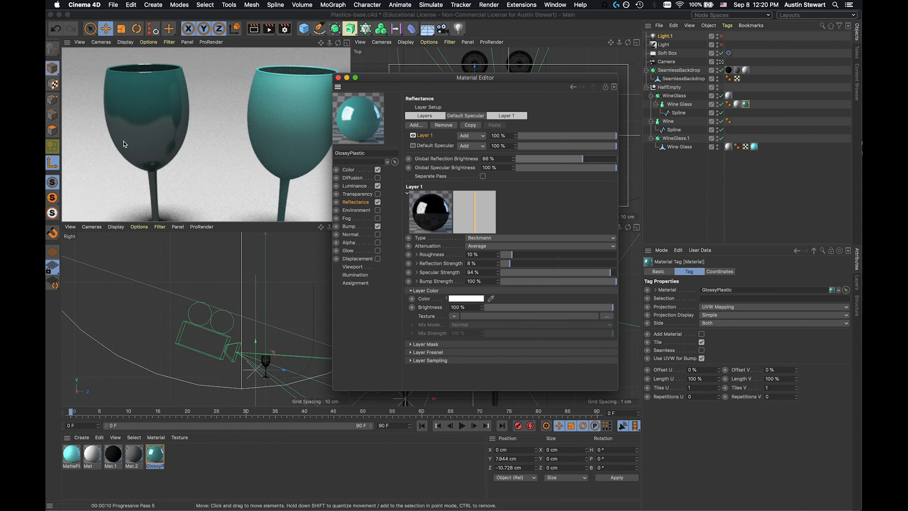
Step: Set Layer 1's Layer Fresnel to Dielectric with the PET preset
left_click(411, 354)
left_click(460, 361)
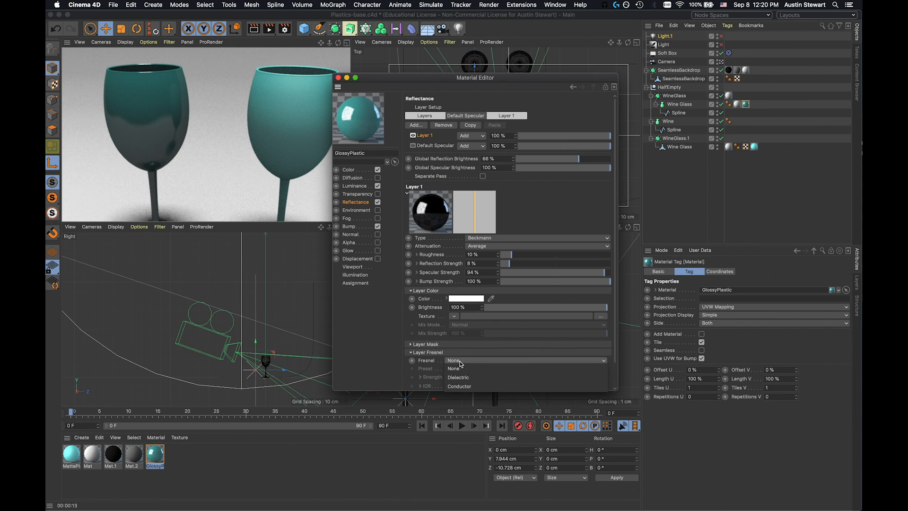
left_click(466, 378)
left_click(471, 370)
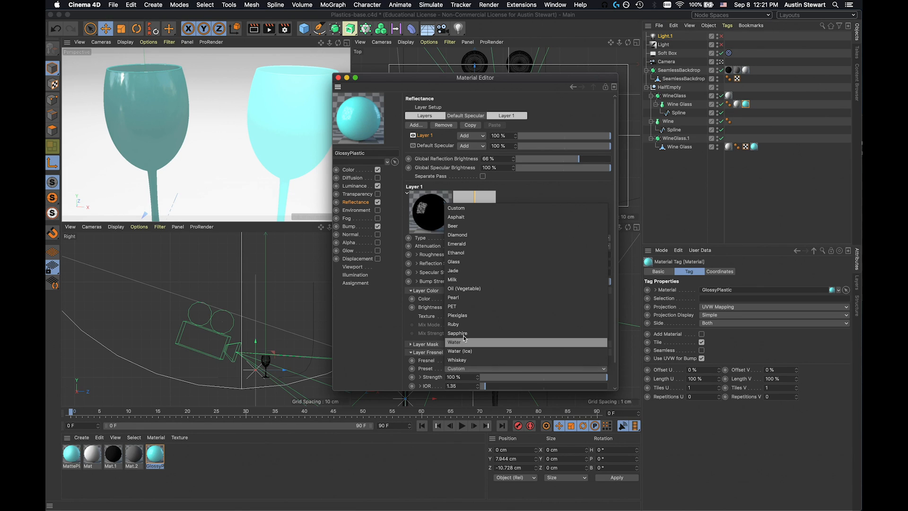
left_click(423, 357)
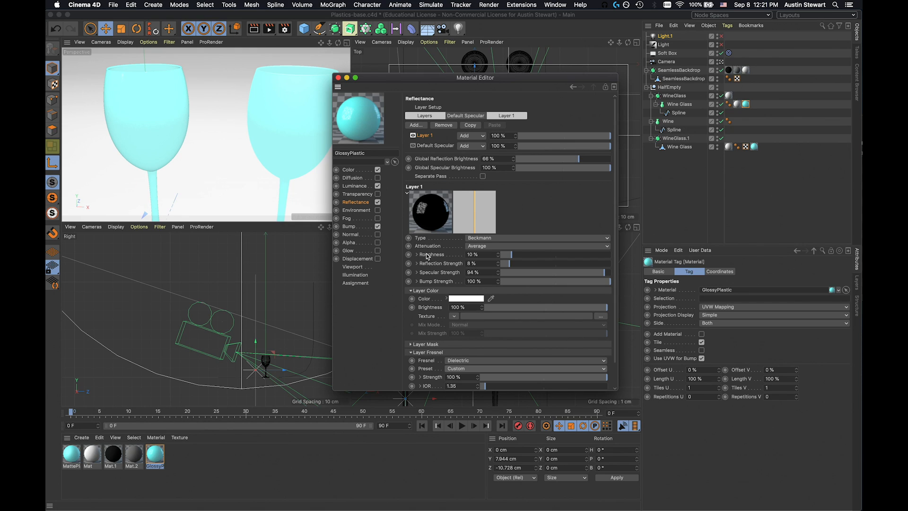
left_click(465, 369)
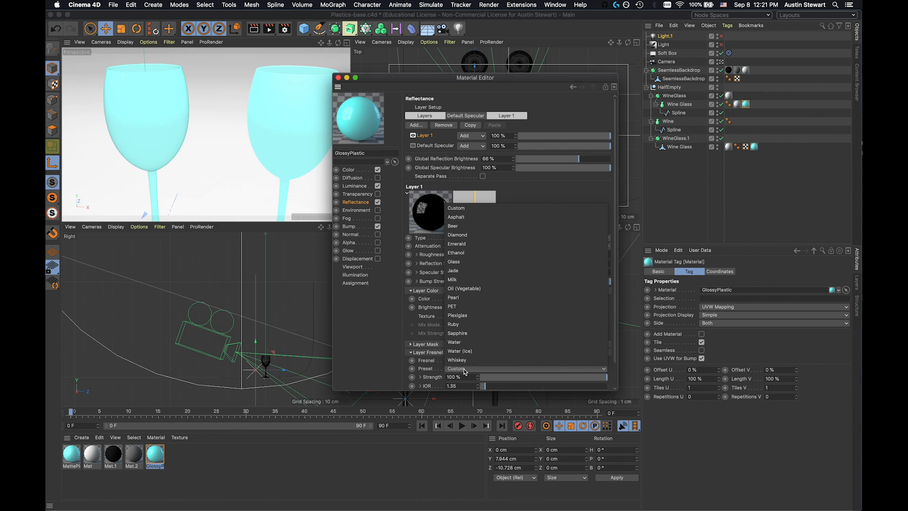
left_click(472, 308)
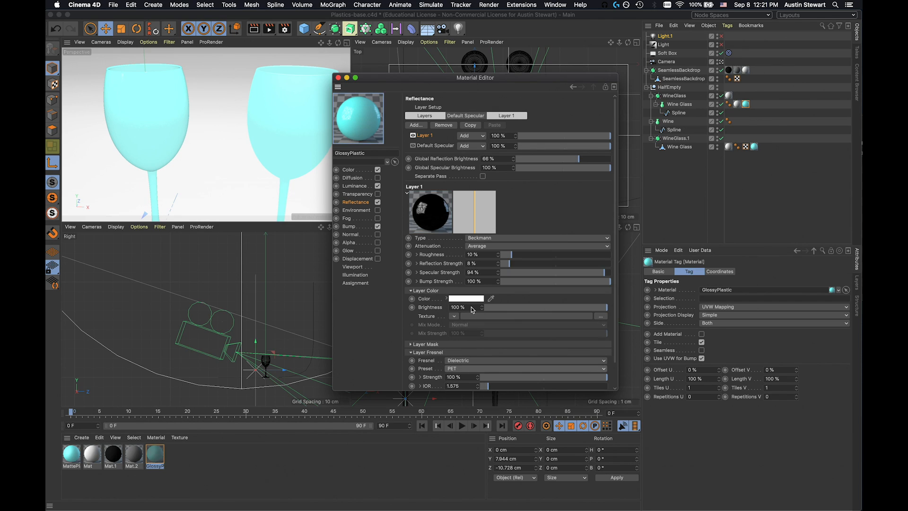
Step: Render the perspective view to examine the PET Fresnel reflections on the left glass
left_click(287, 269)
key("super+r")
left_click(160, 78)
key("super+r")
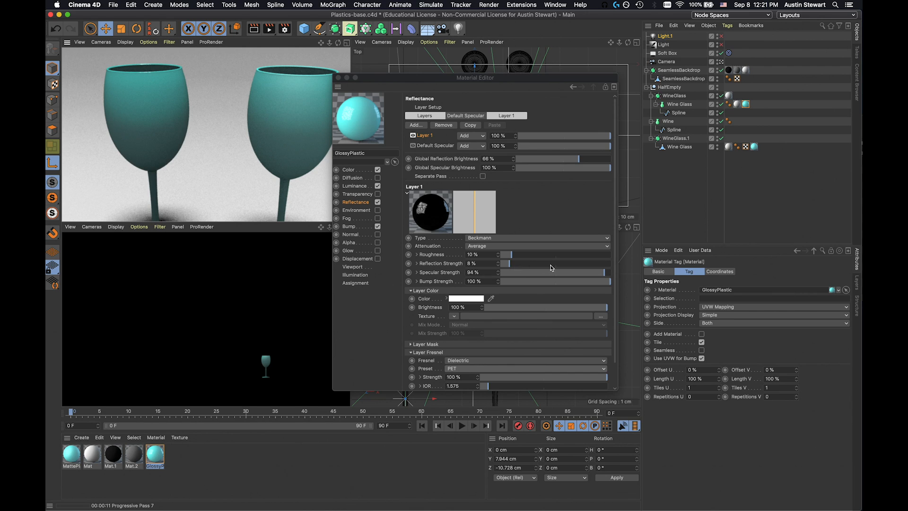
Step: Raise Layer 1's Reflection Strength to 95% and render the glasses
left_click_drag(551, 267, 594, 264)
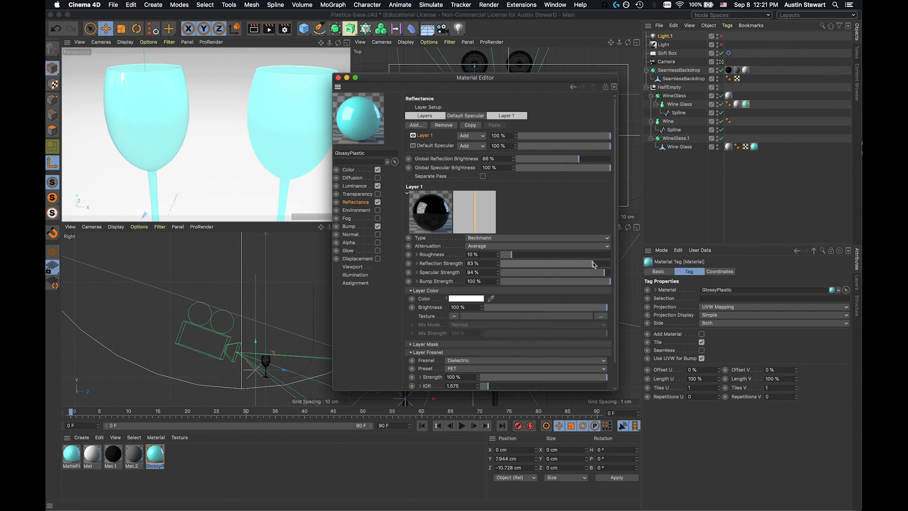
left_click_drag(598, 265, 607, 265)
key("super+r")
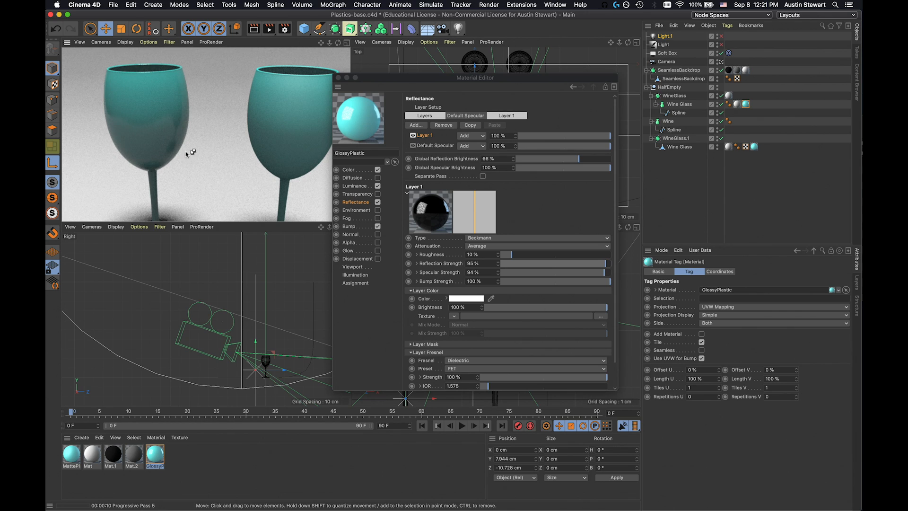
Step: Try Layer 1's Fresnel at None, return it to Dielectric, and render the perspective view
left_click(455, 362)
left_click(457, 369)
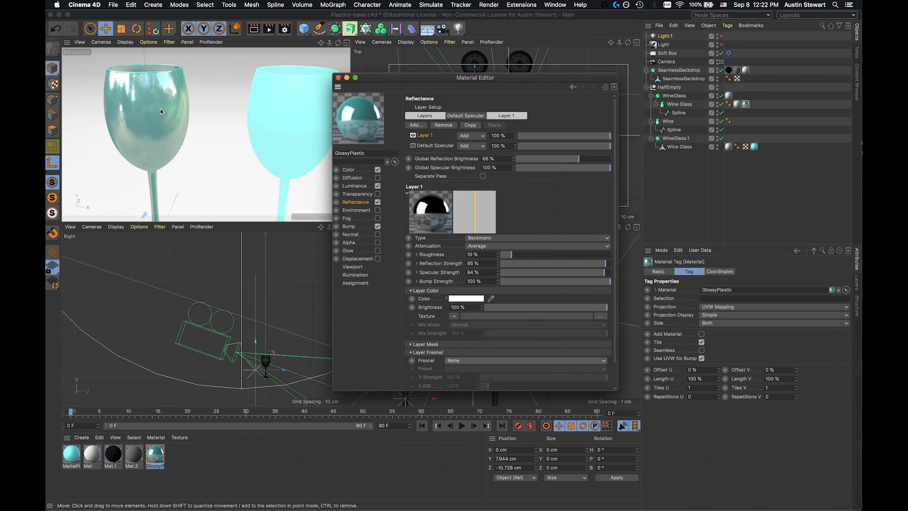
left_click(466, 361)
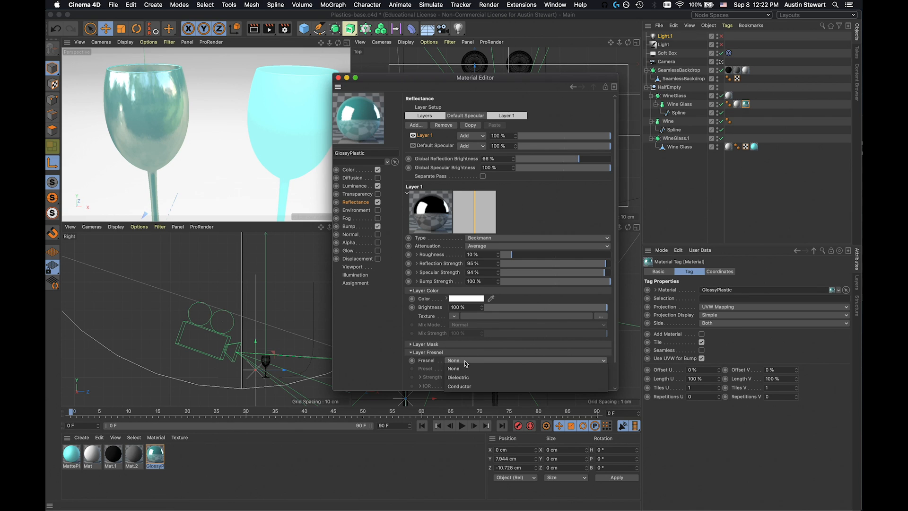
left_click(467, 373)
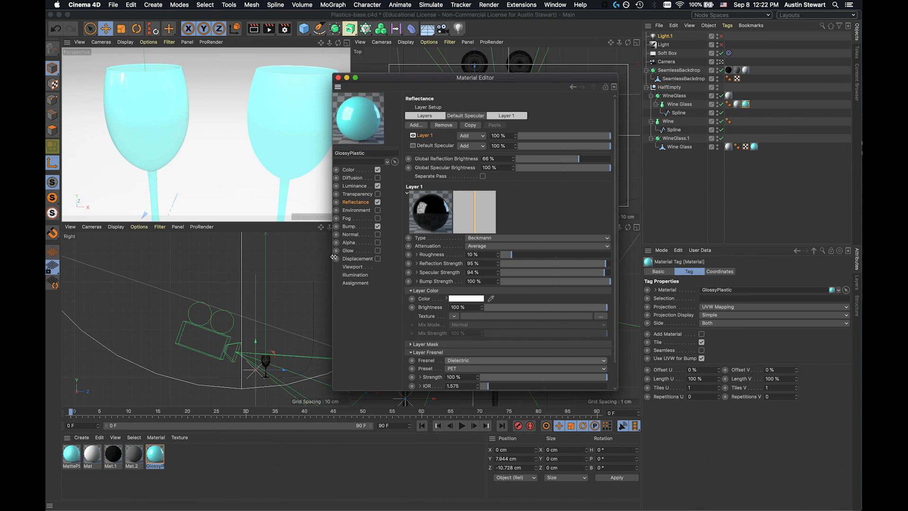
left_click(184, 144)
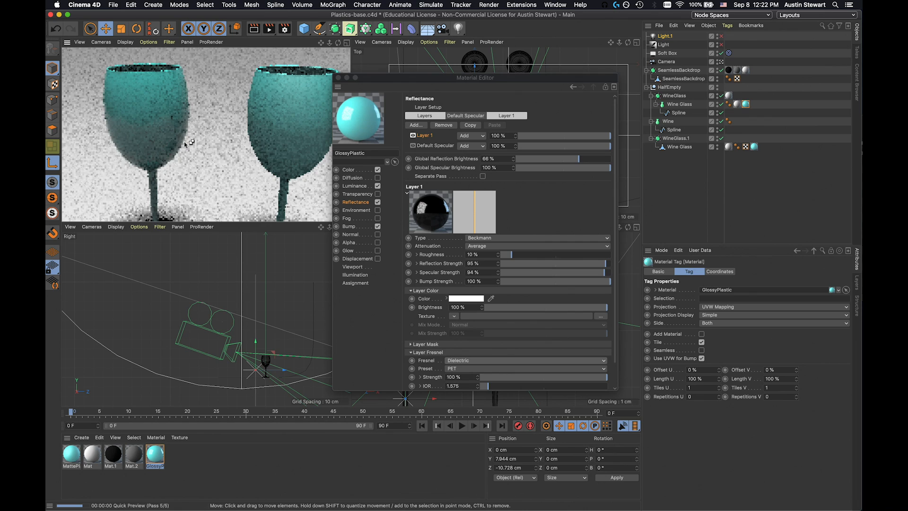